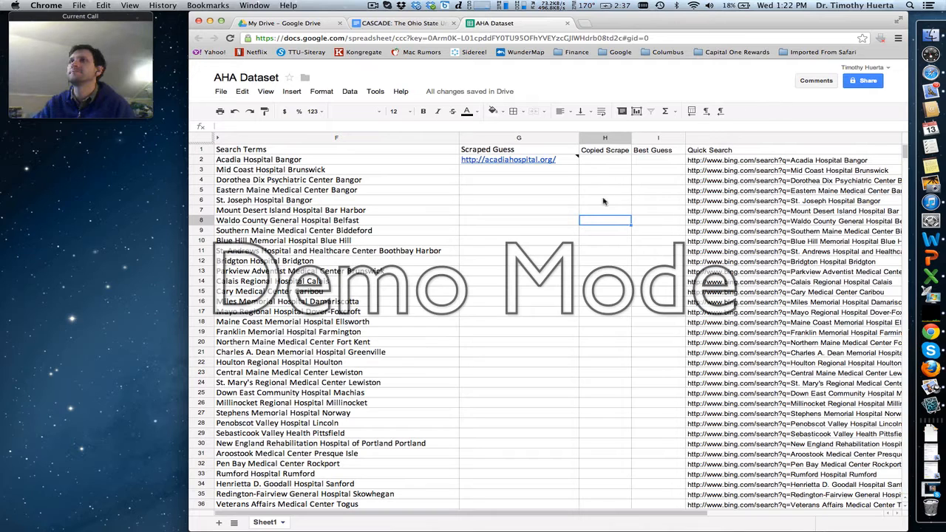
# - Fill the Scraped Guess import formula from G2 down through G17
pyautogui.click(574, 191)
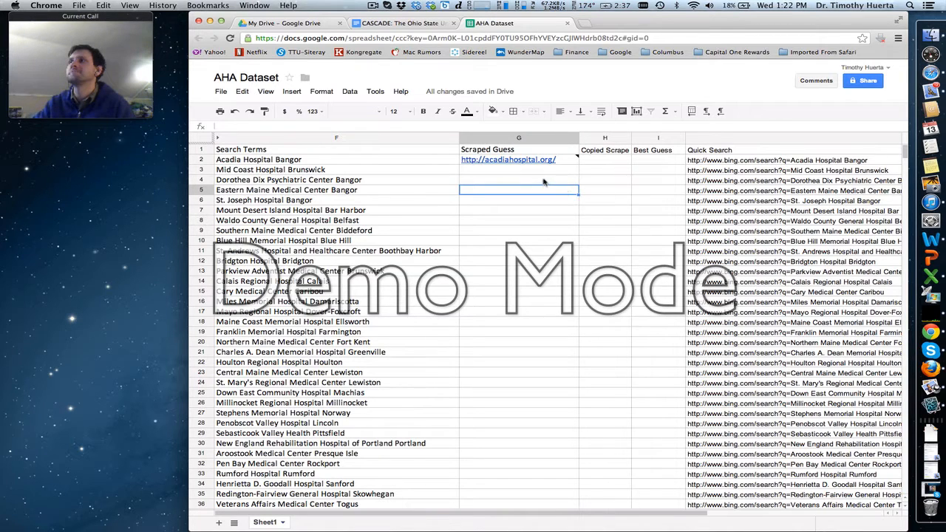
pyautogui.click(543, 182)
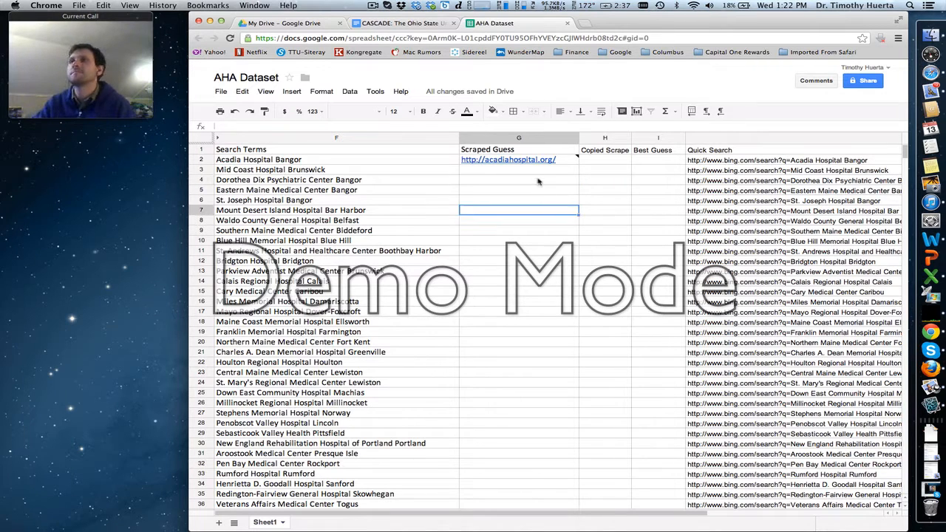
pyautogui.click(533, 172)
pyautogui.click(532, 160)
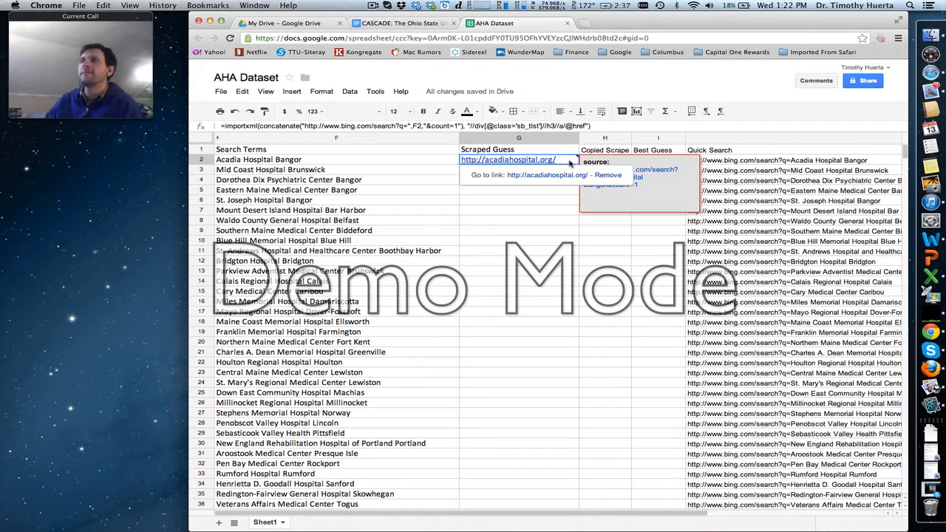
pyautogui.keyDown('shift'); pyautogui.click(540, 311); pyautogui.keyUp('shift')
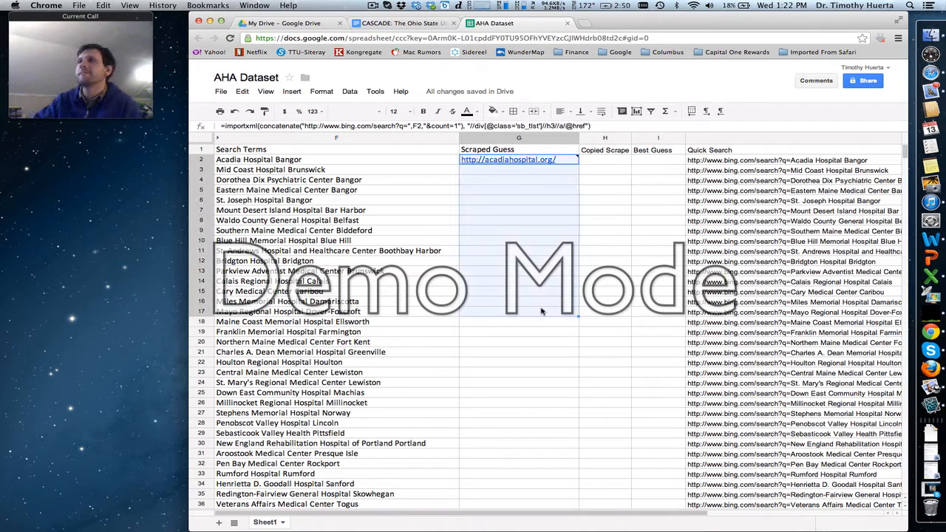
pyautogui.press('super+d')
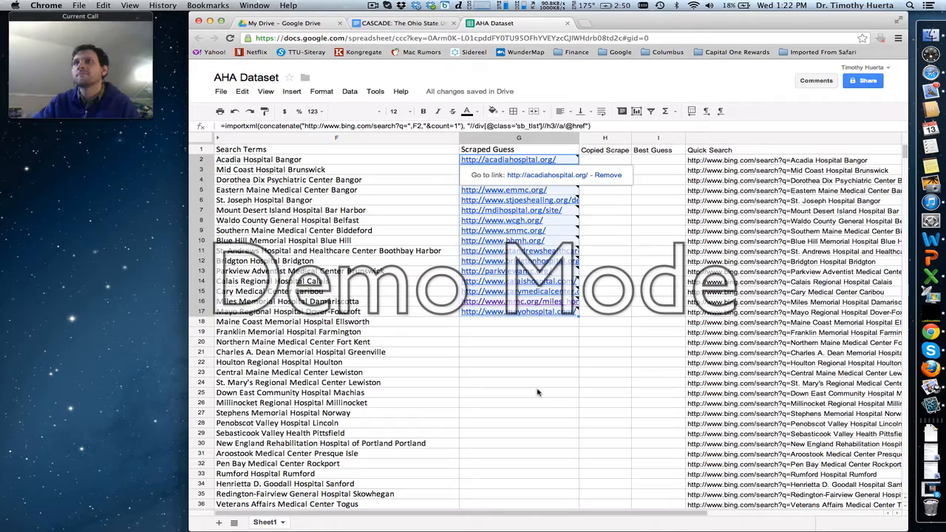
# - Extend the Scraped Guess formula down through row 50, Cheshire Medical Center Keene
pyautogui.scroll(-11, 537, 392)
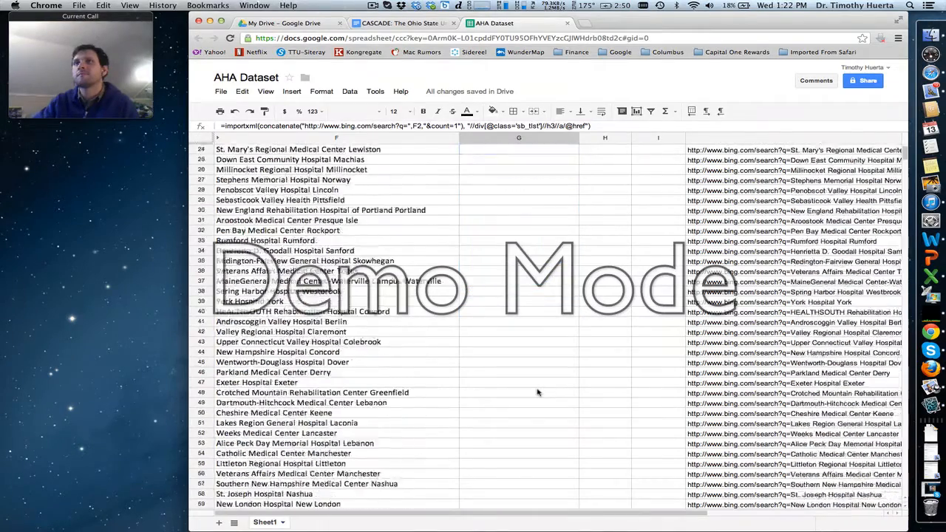
pyautogui.keyDown('shift'); pyautogui.click(520, 320); pyautogui.keyUp('shift')
pyautogui.hotkey('shift', 'Up')
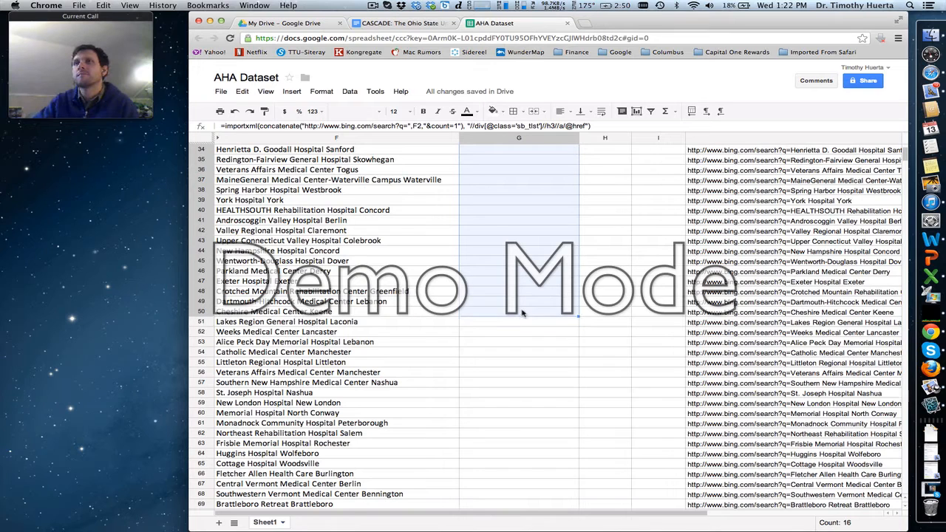
pyautogui.press('super+v')
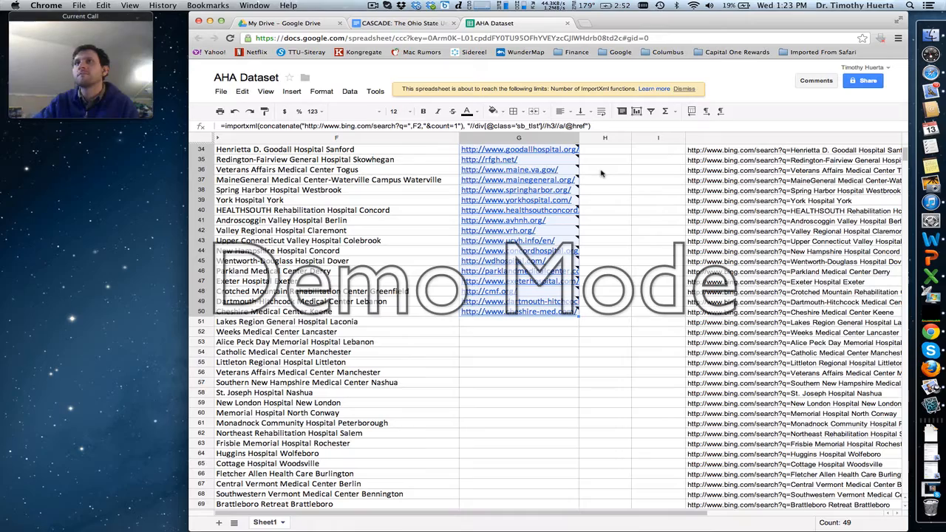
# - Copy the scraped URLs in G2:G50 and paste them as values only into the Copied Scrape column starting at H2
pyautogui.scroll(10, 600, 173)
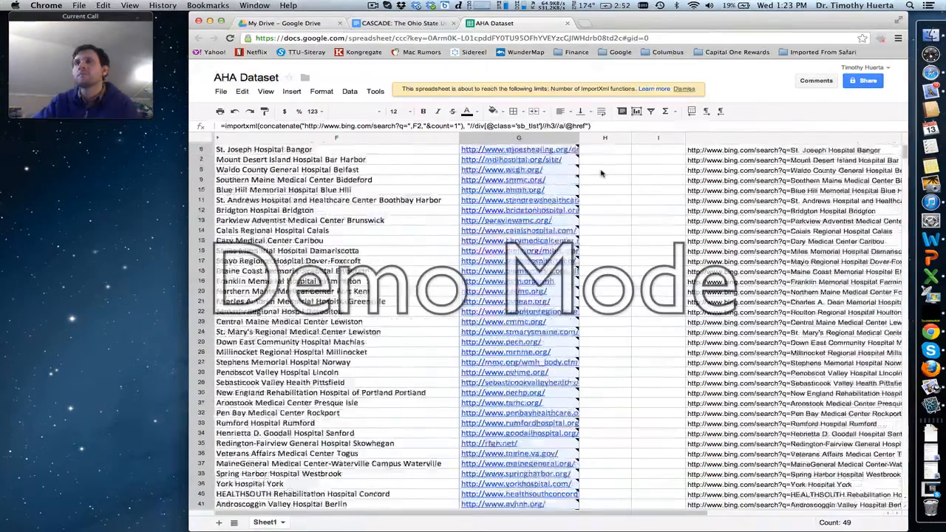
pyautogui.click(602, 160)
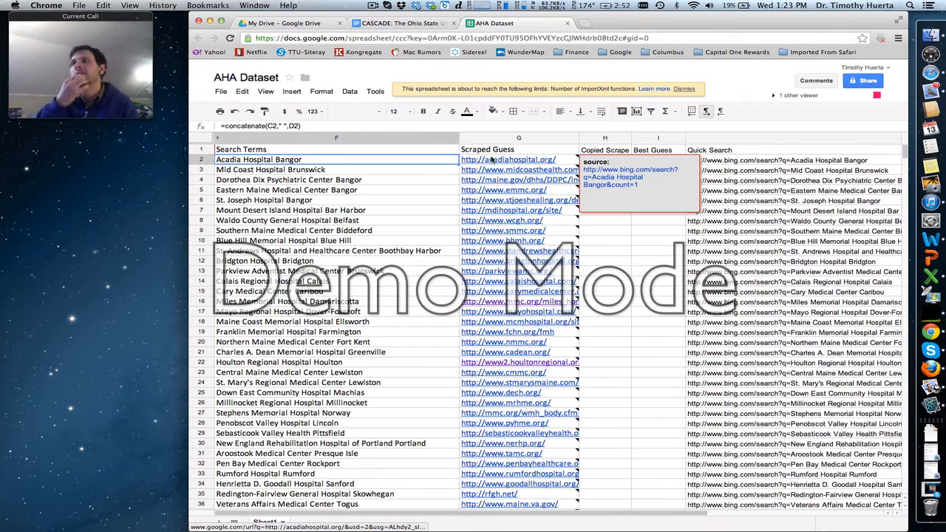
pyautogui.click(472, 160)
pyautogui.scroll(-5, 473, 160)
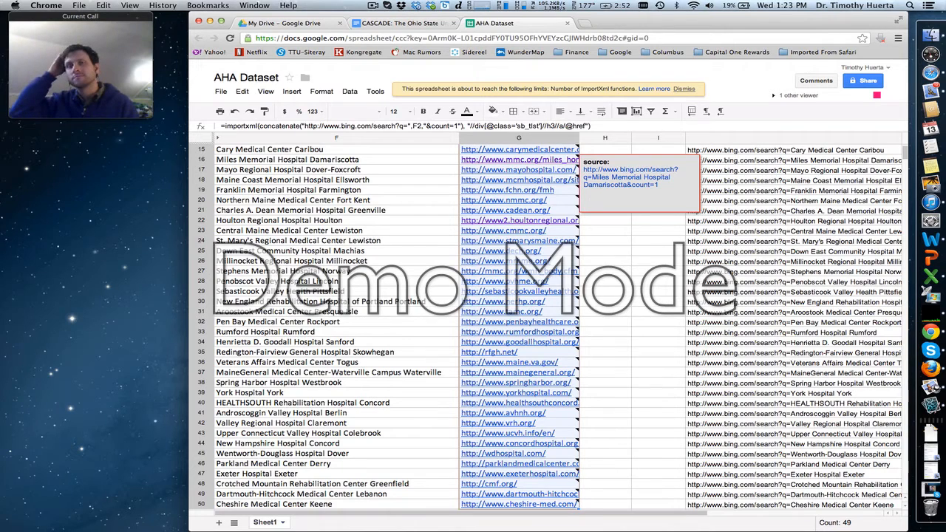
pyautogui.press('Right')
pyautogui.scroll(1, 521, 196)
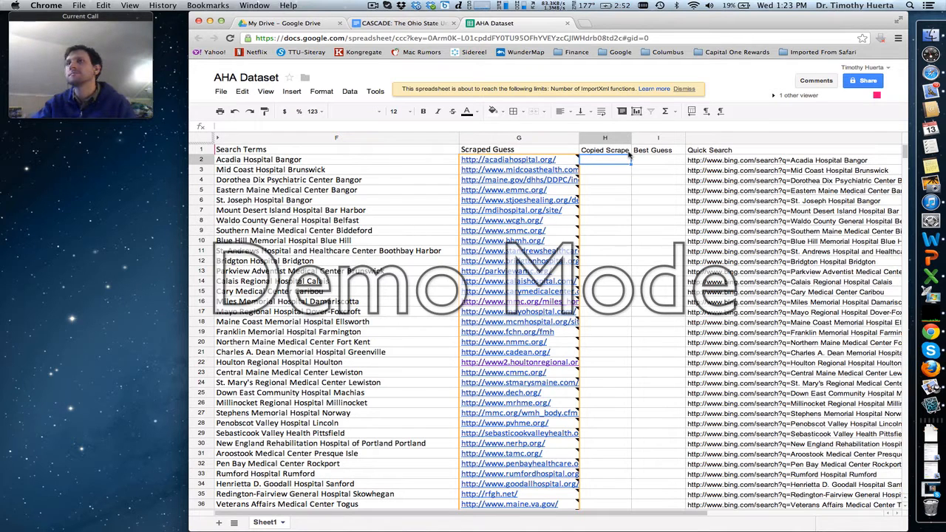
pyautogui.click(242, 91)
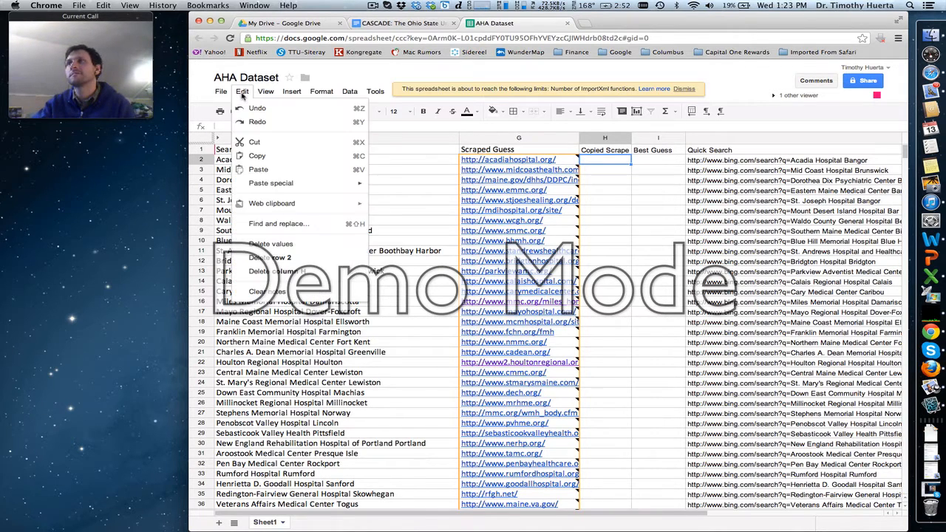
pyautogui.moveTo(276, 184)
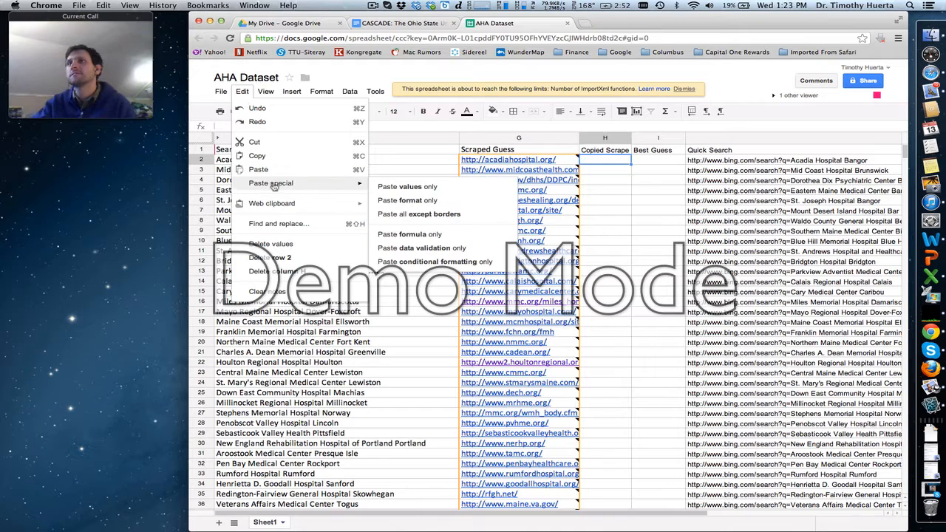
pyautogui.click(402, 187)
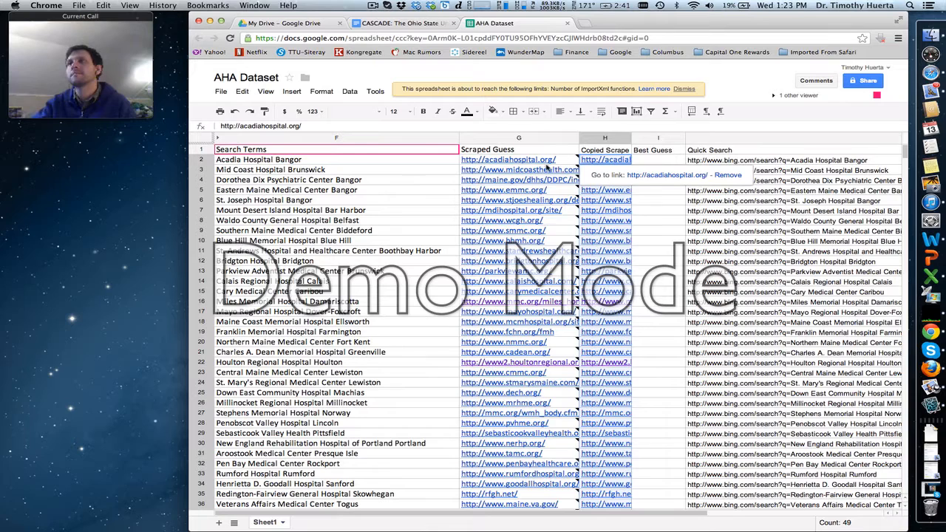
# - Clear the Scraped Guess formulas from G2 through G49, keeping the one in G50
pyautogui.click(547, 168)
pyautogui.click(566, 161)
pyautogui.press('Delete')
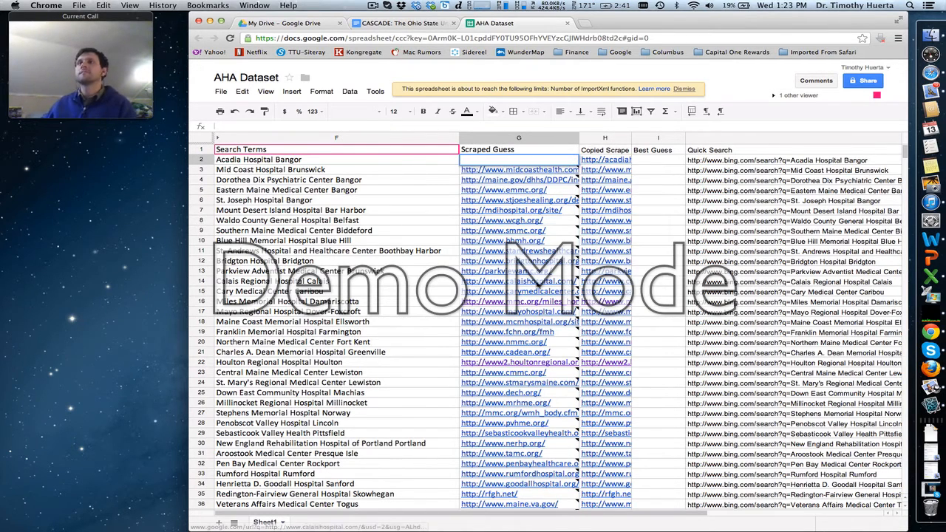
pyautogui.scroll(-10, 540, 265)
pyautogui.keyDown('shift'); pyautogui.click(539, 264); pyautogui.keyUp('shift')
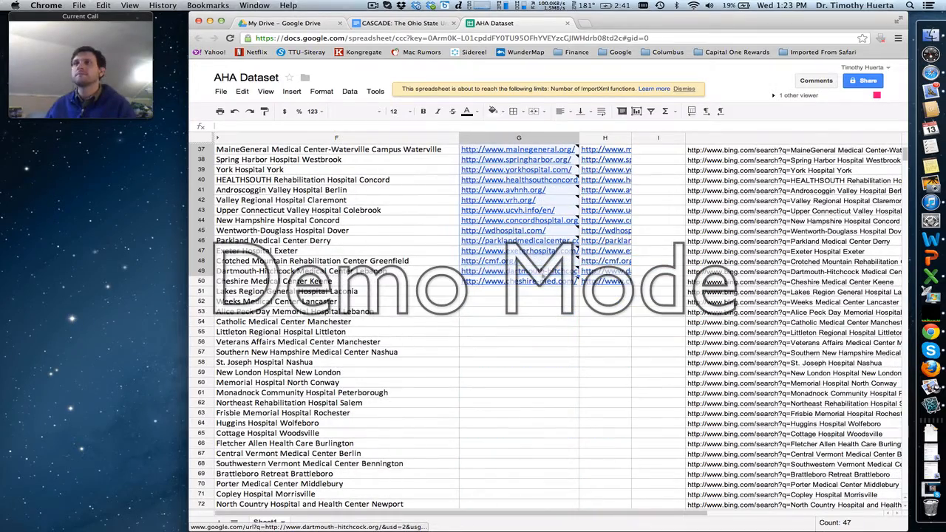
pyautogui.press('Delete')
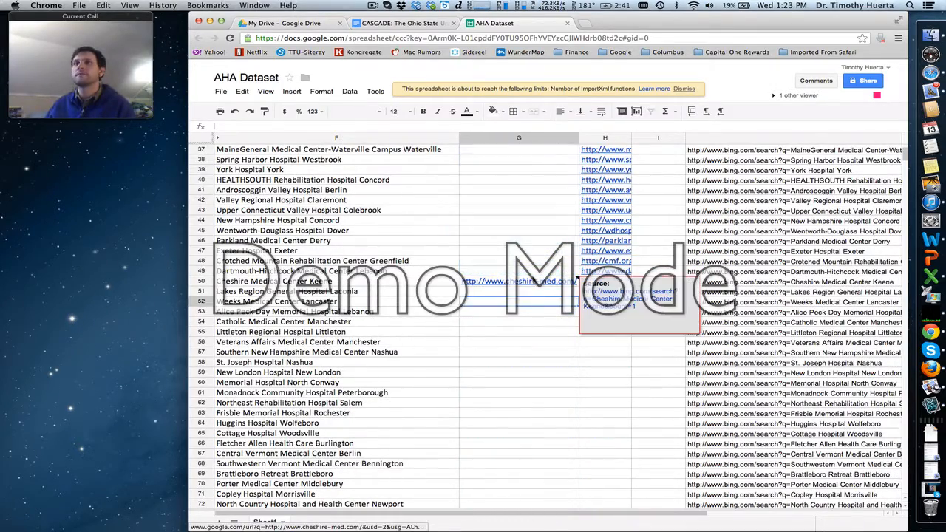
# - Fill the Scraped Guess formula from G50 down through G98, Hebrew Rehabilitation Center Boston
pyautogui.click(532, 282)
pyautogui.scroll(-10, 525, 338)
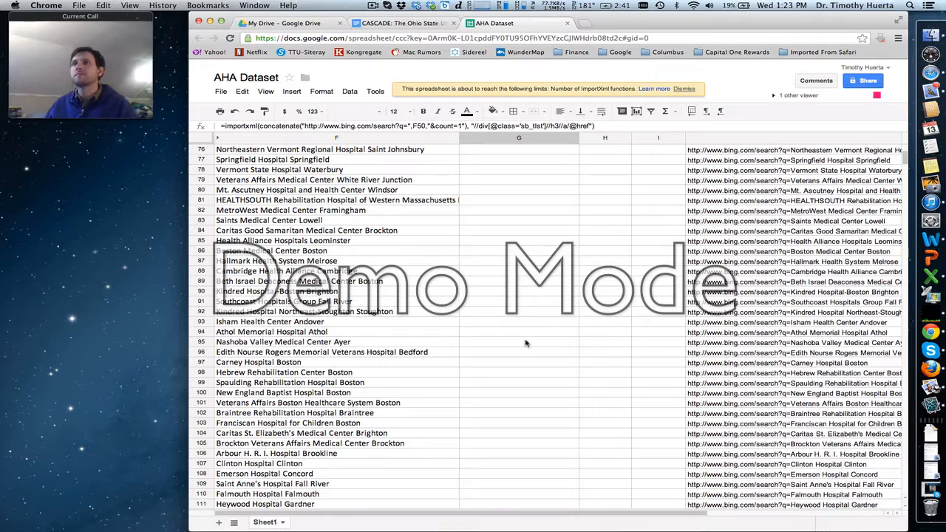
pyautogui.scroll(-7, 524, 338)
pyautogui.scroll(2, 523, 338)
pyautogui.keyDown('shift'); pyautogui.click(521, 272); pyautogui.keyUp('shift')
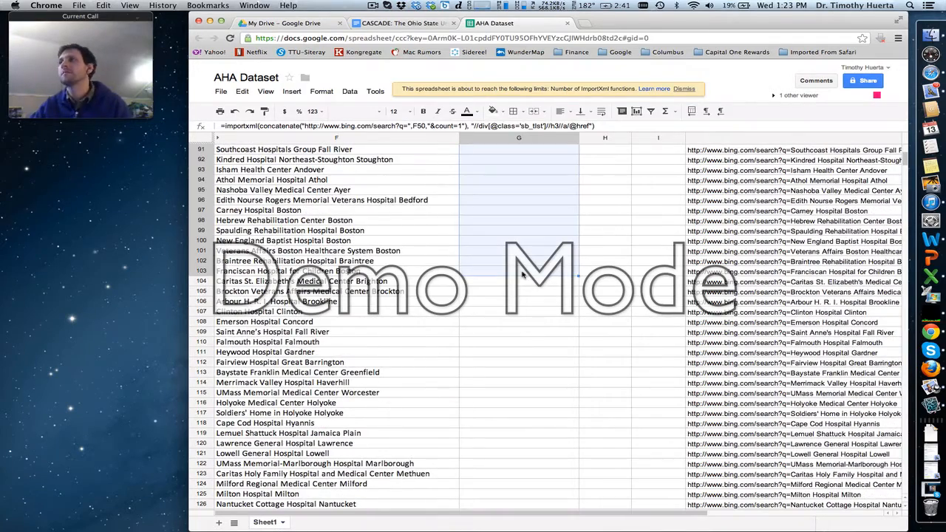
pyautogui.hotkey('shift', 'Up')
pyautogui.hotkey('shift', 'Up')
pyautogui.hotkey('shift', 'Up')
pyautogui.hotkey('shift', 'Up')
pyautogui.hotkey('shift', 'Up')
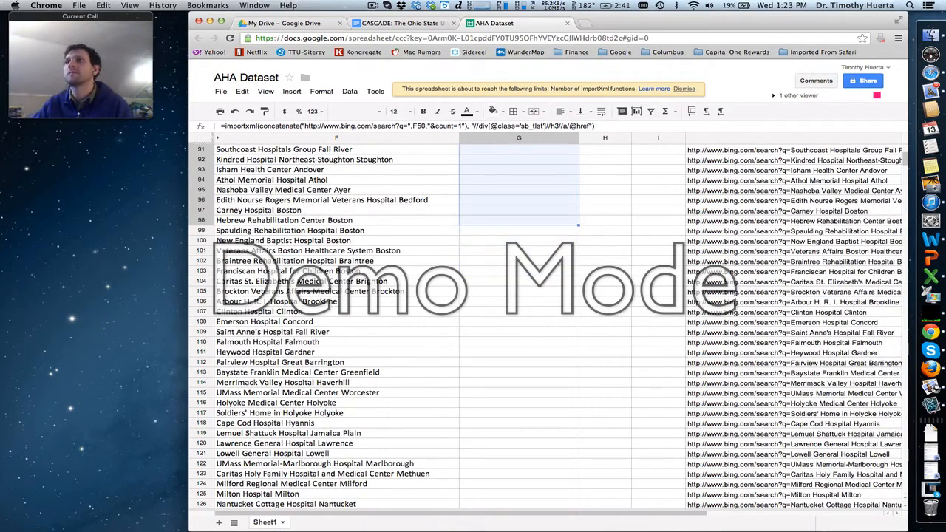
pyautogui.hotkey('ctrl', 'd')
# - Widen the Copied Scrape column to roughly the width of the Scraped Guess column
pyautogui.scroll(15, 517, 325)
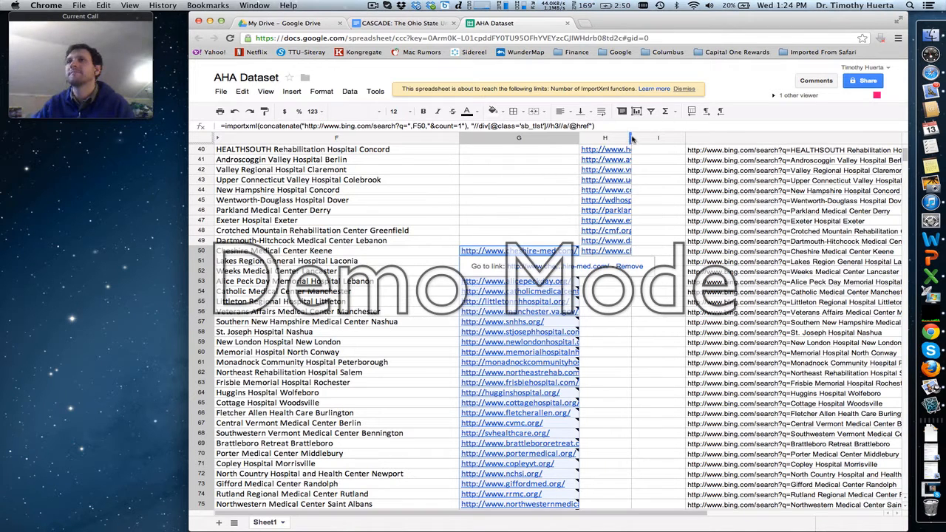
pyautogui.moveTo(632, 138); pyautogui.dragTo(691, 137)
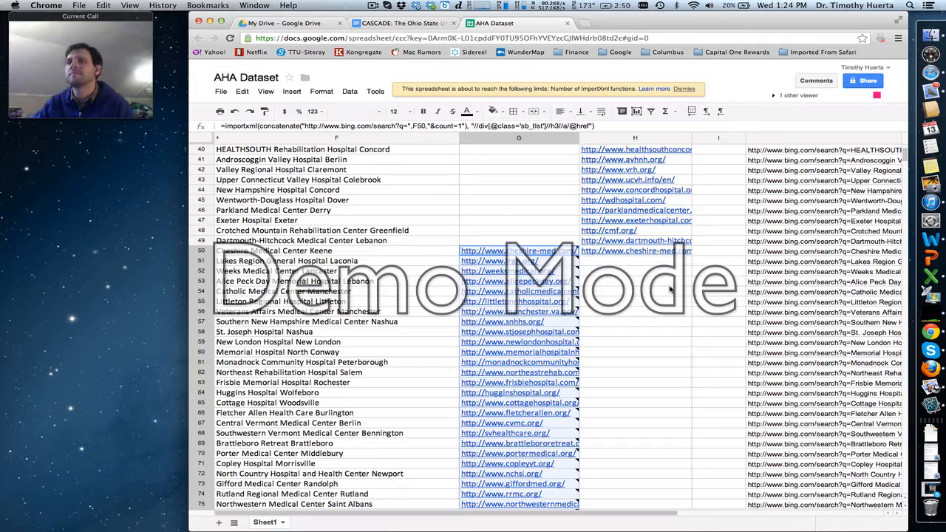
pyautogui.scroll(10, 668, 280)
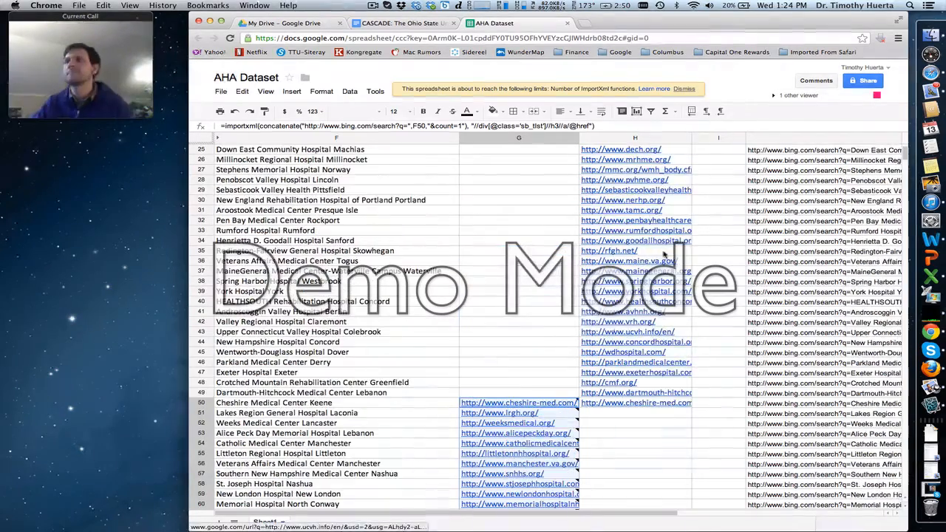
pyautogui.scroll(3, 664, 253)
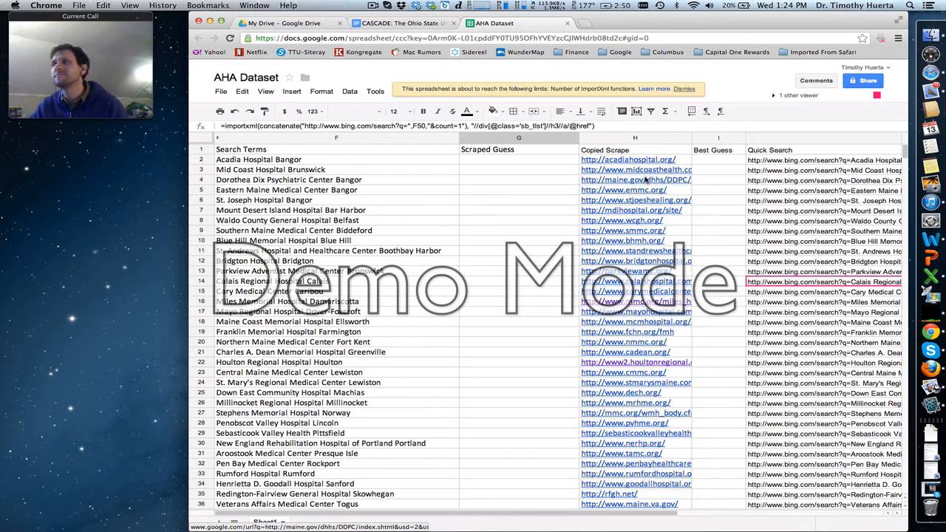
# - Copy the first 29 URLs in the Copied Scrape column, H2 through H30
pyautogui.click(688, 162)
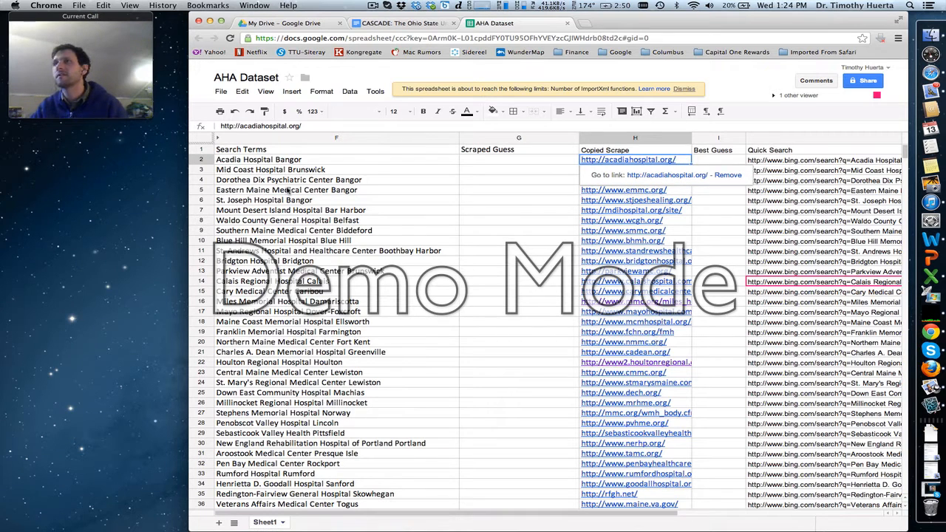
pyautogui.moveTo(97, 109)
pyautogui.scroll(-6, 679, 381)
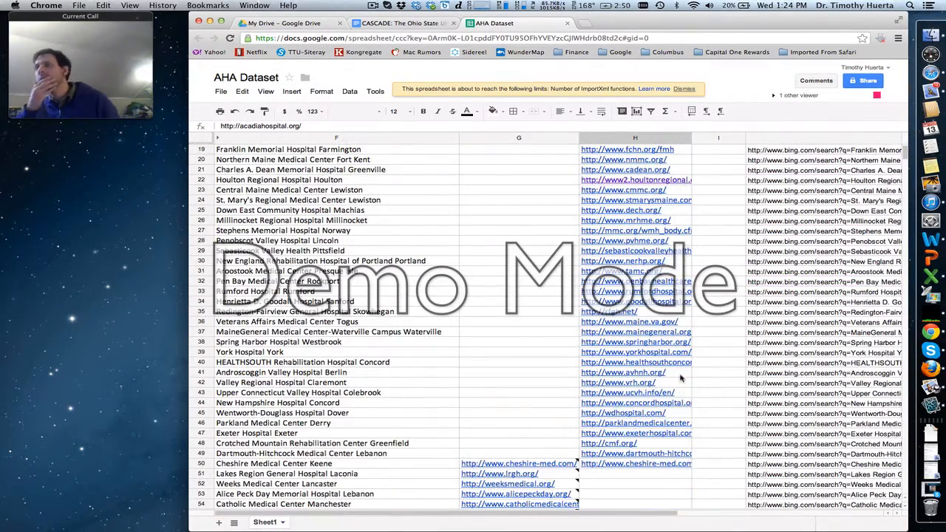
pyautogui.keyDown('shift'); pyautogui.click(684, 265); pyautogui.keyUp('shift')
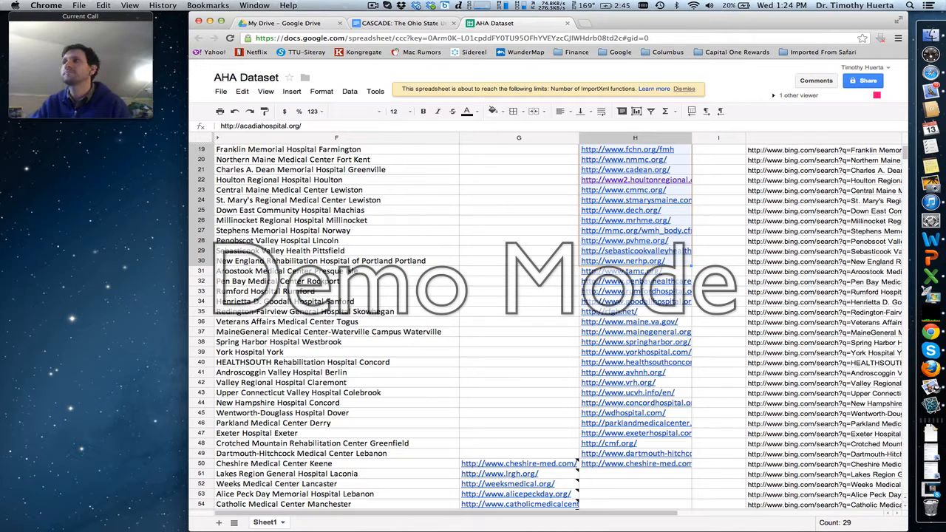
# - Switch to Skype, choose screen sharing for the current call, and minimize the call window
pyautogui.moveTo(130, 86)
pyautogui.click(930, 350)
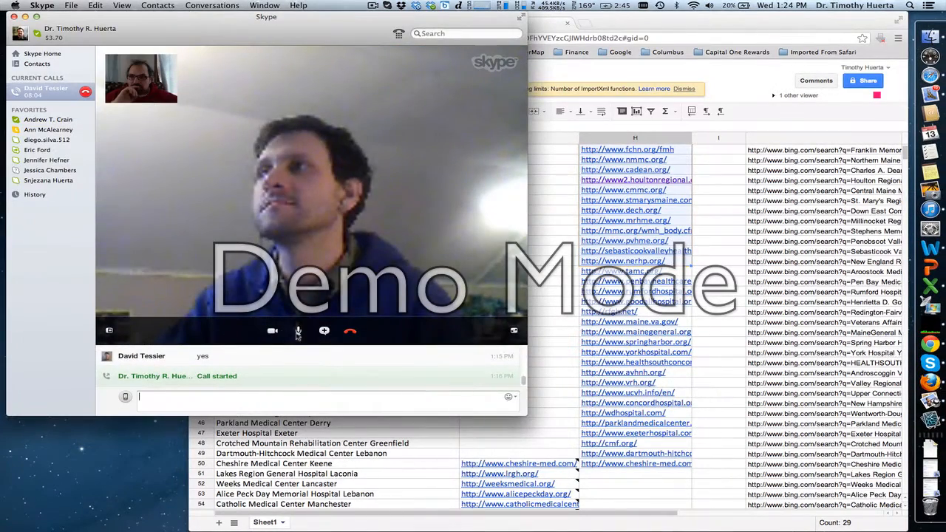
pyautogui.click(325, 331)
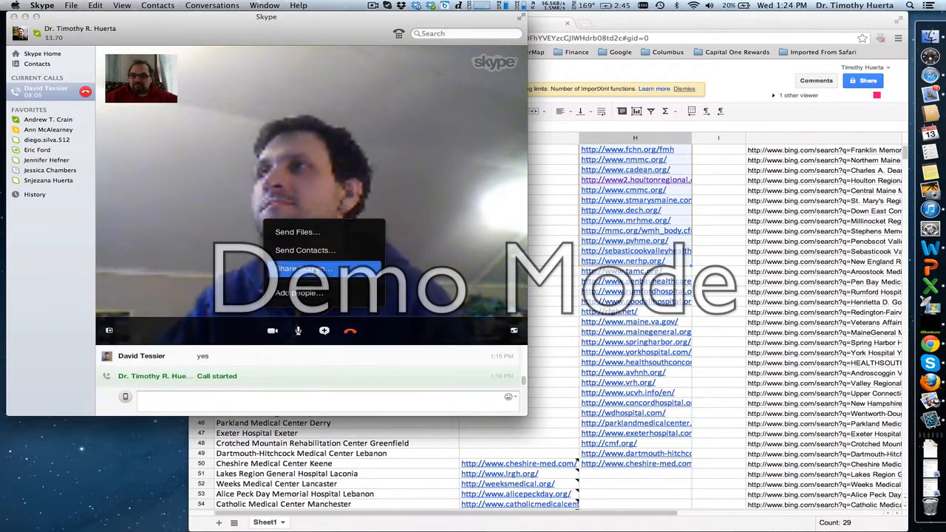
pyautogui.click(305, 269)
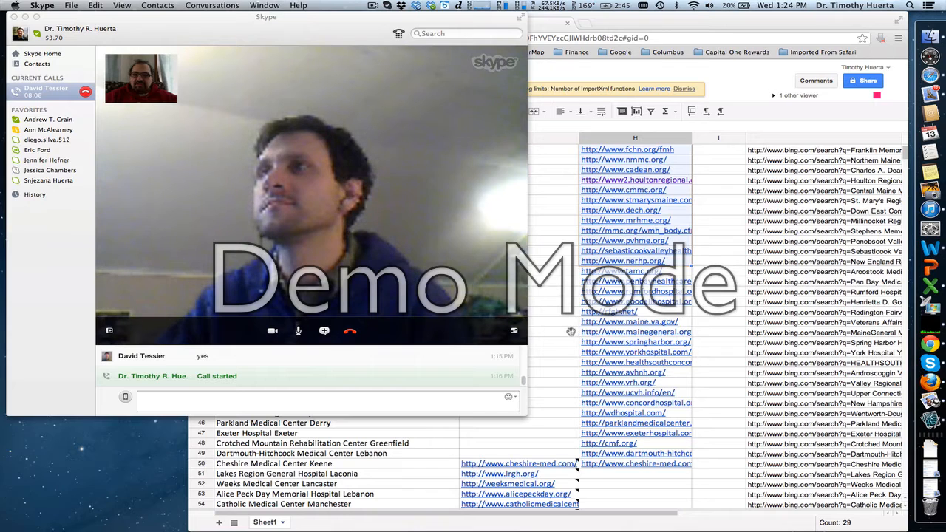
pyautogui.click(24, 17)
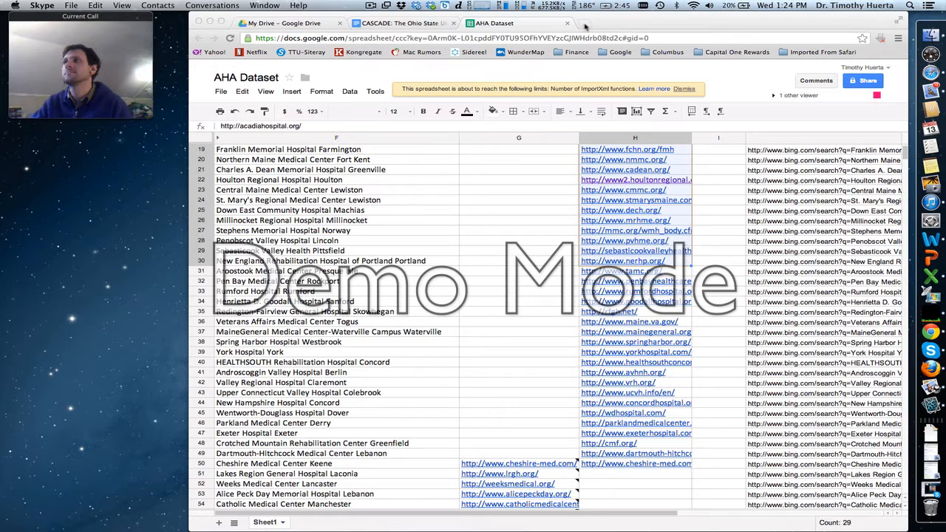
# - Open urlopener.com in a new browser tab
pyautogui.click(584, 24)
pyautogui.write('url')
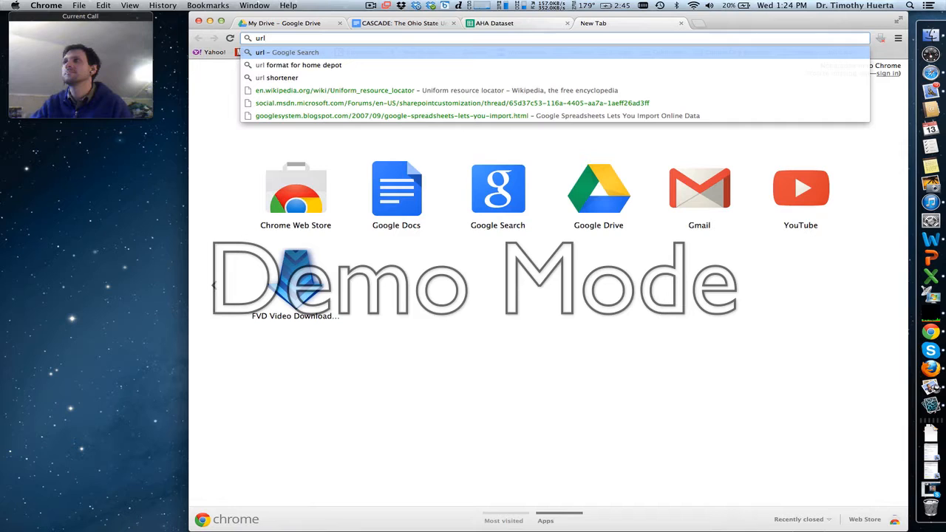
pyautogui.write('opener.com')
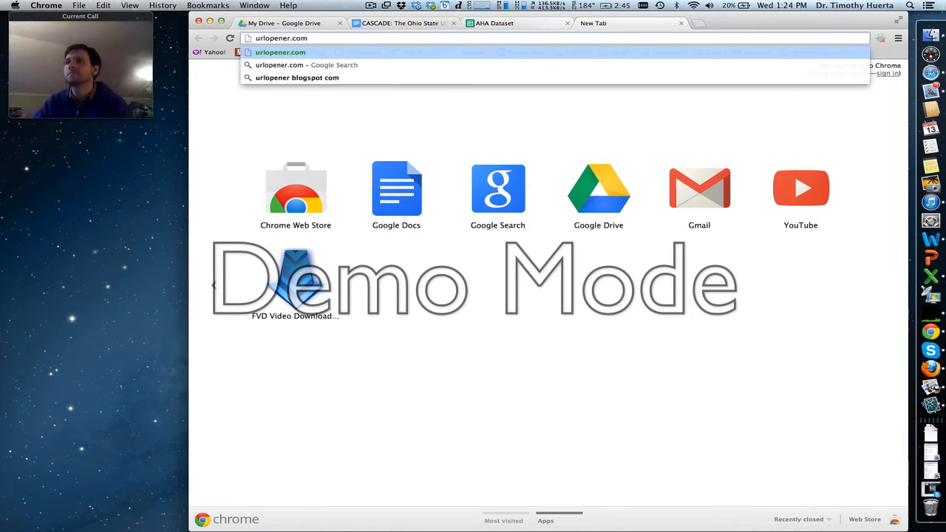
pyautogui.press('Return')
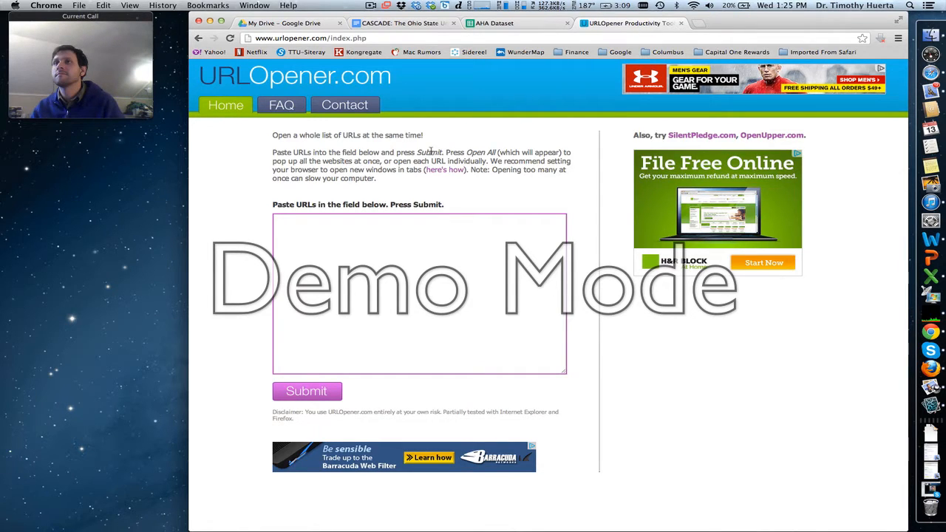
# - Try to open the copied hospital URLs all at once from URLOpener, and go back to the URL list
pyautogui.click(346, 235)
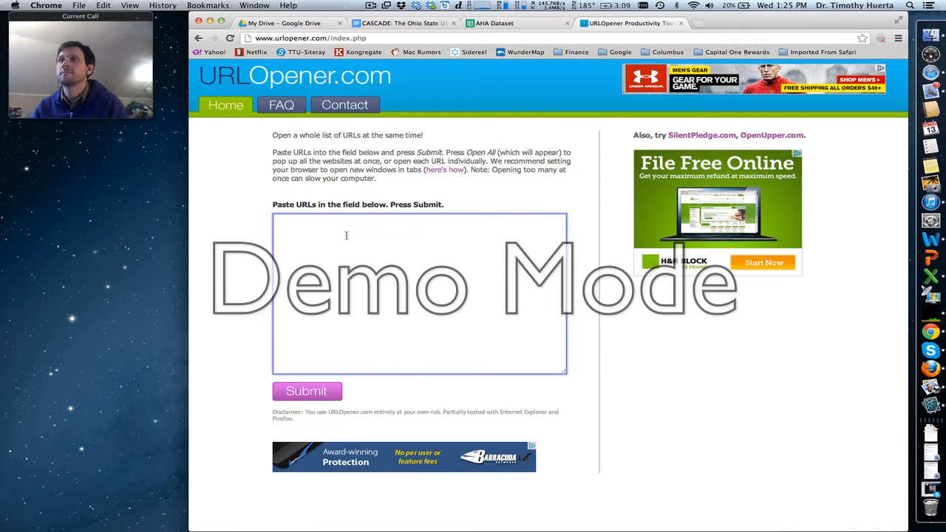
pyautogui.press('super+v')
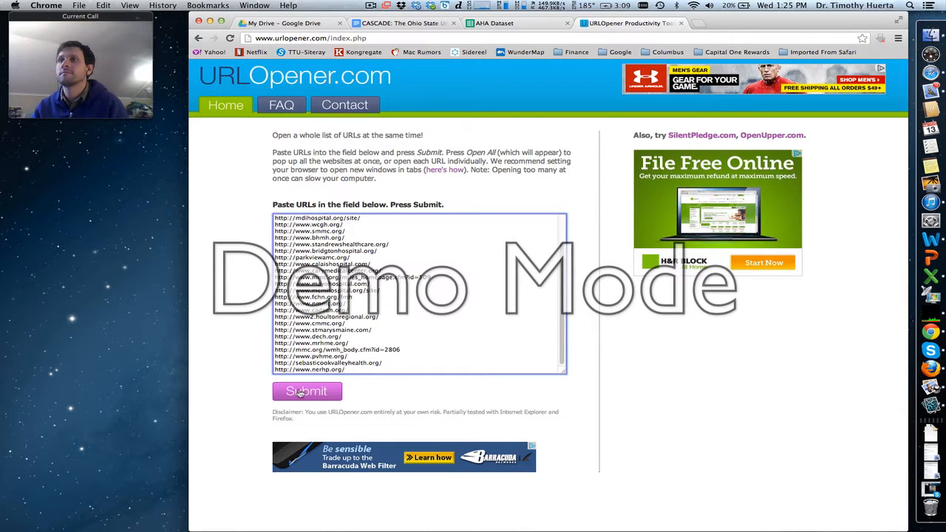
pyautogui.click(299, 392)
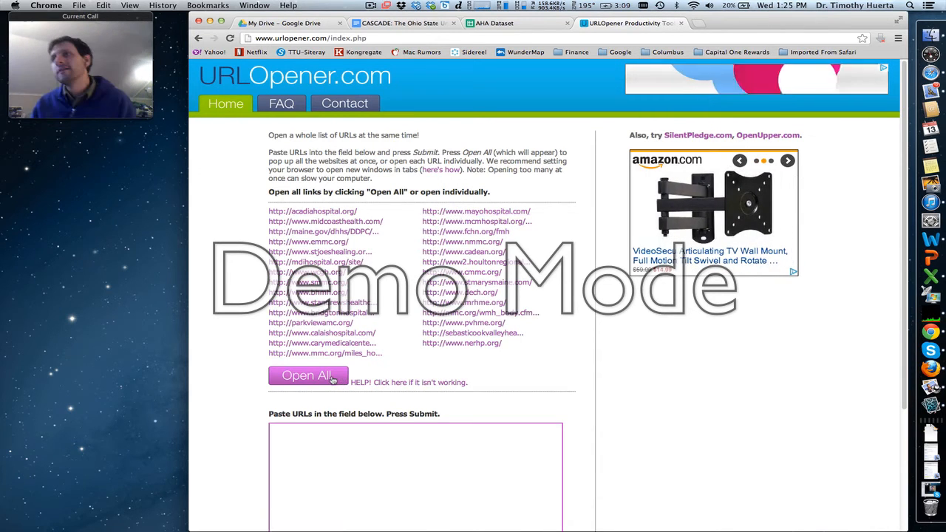
pyautogui.click(339, 376)
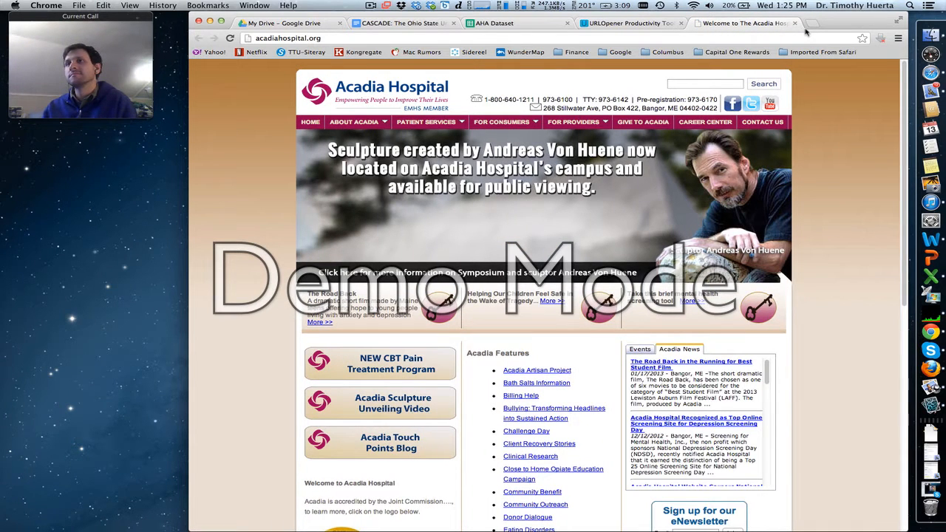
pyautogui.click(655, 29)
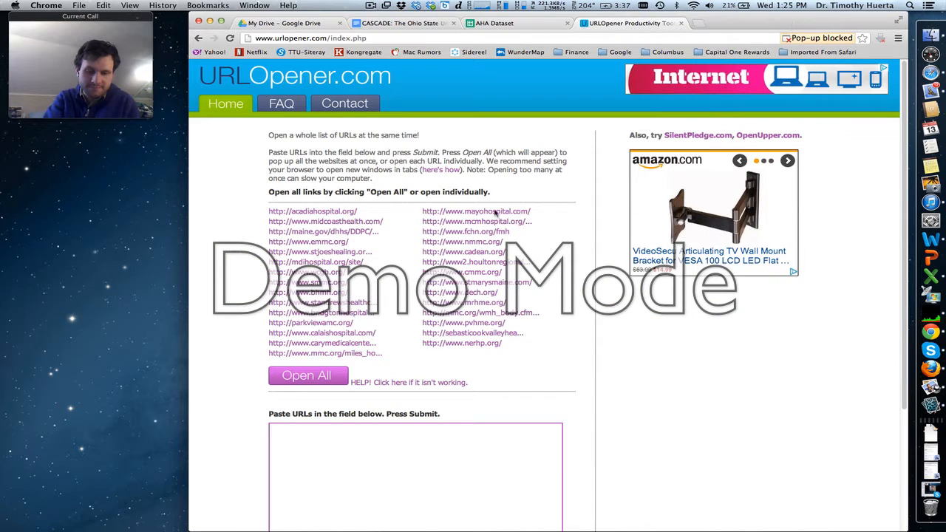
pyautogui.scroll(-3, 404, 360)
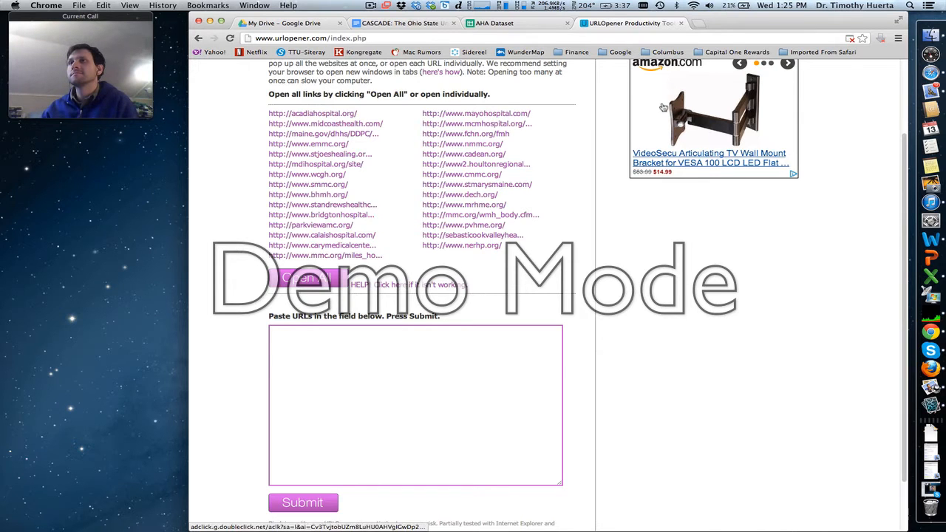
pyautogui.scroll(1, 900, 216)
# - Switch to Safari and load the URLOpener site there
pyautogui.click(929, 72)
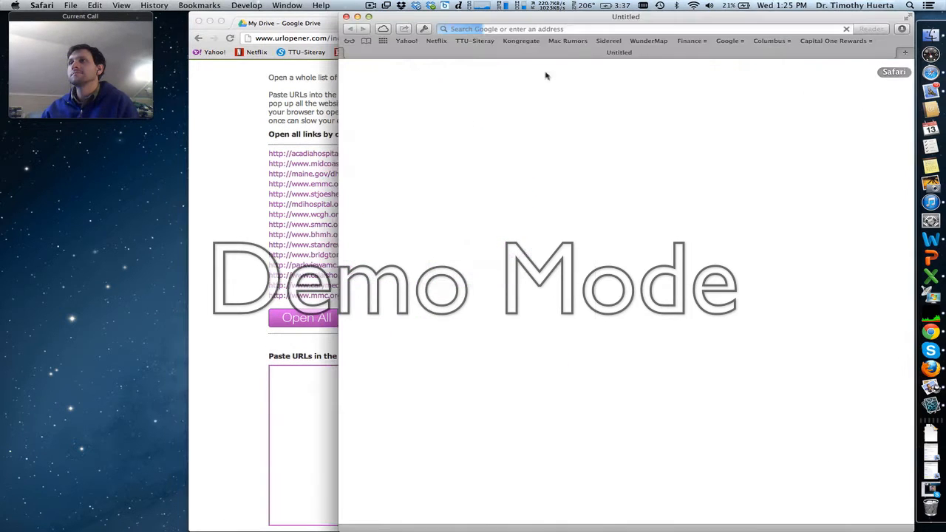
pyautogui.click(477, 29)
pyautogui.write('urlopener.com')
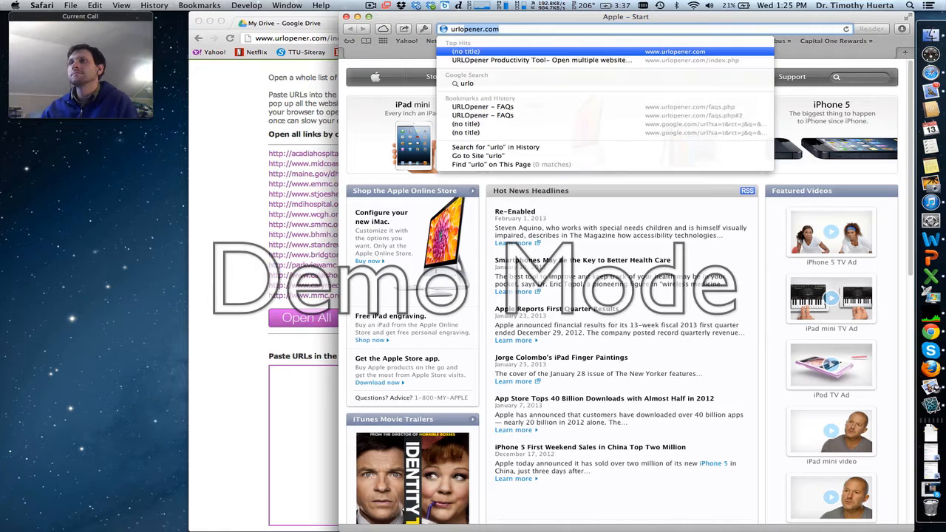
pyautogui.press('Return')
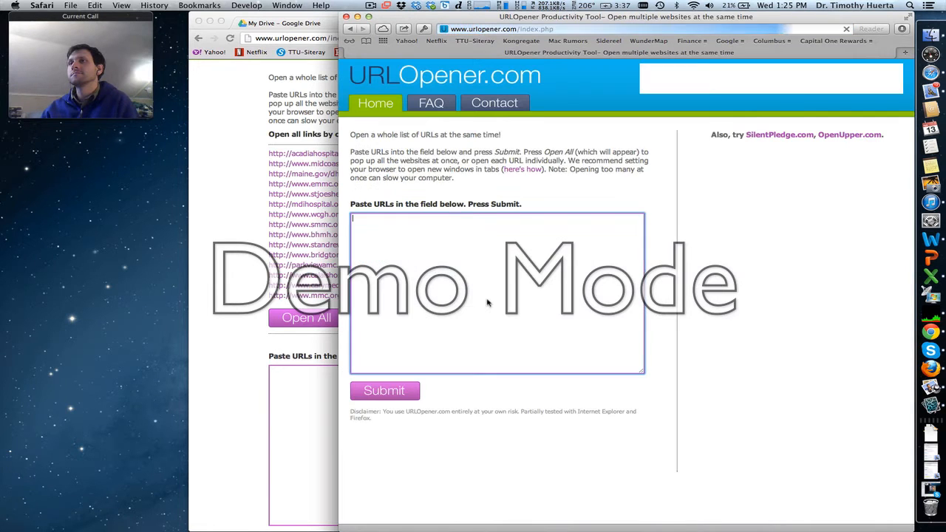
# - Submit the copied hospital URLs to URLOpener and open all of them in Safari
pyautogui.click(433, 246)
pyautogui.press('super+v')
pyautogui.click(400, 391)
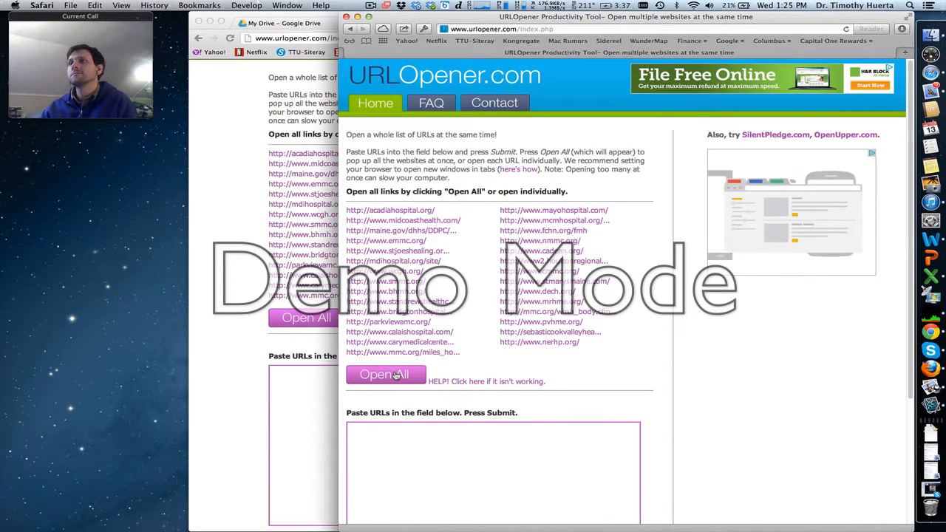
pyautogui.click(383, 375)
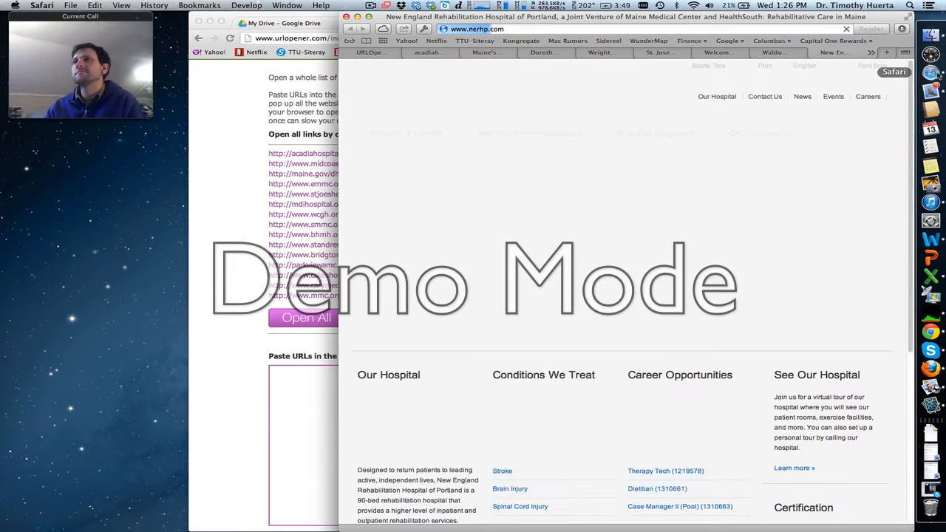
# - Arrange the AHA Dataset spreadsheet and Safari side by side, showing the top of the Search Terms list and the Acadia Hospital site
pyautogui.click(262, 97)
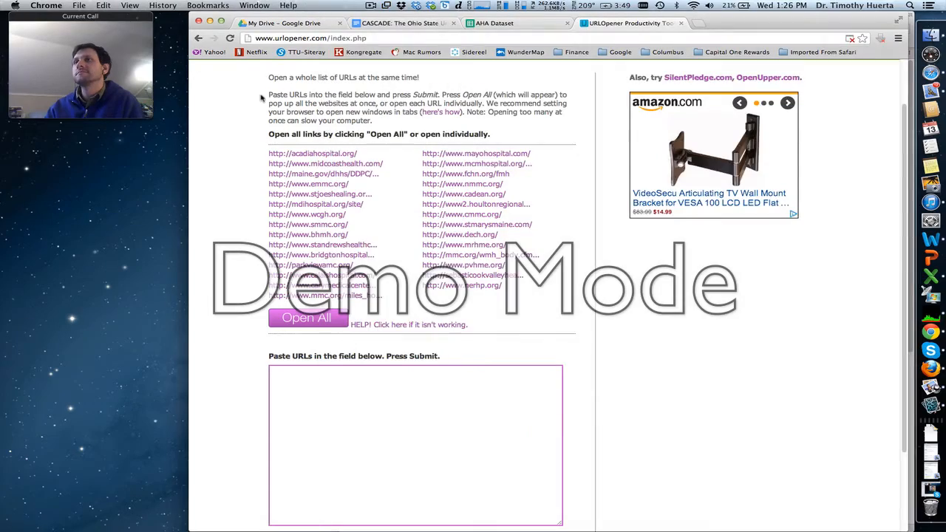
pyautogui.click(480, 25)
pyautogui.moveTo(515, 17); pyautogui.dragTo(327, 93)
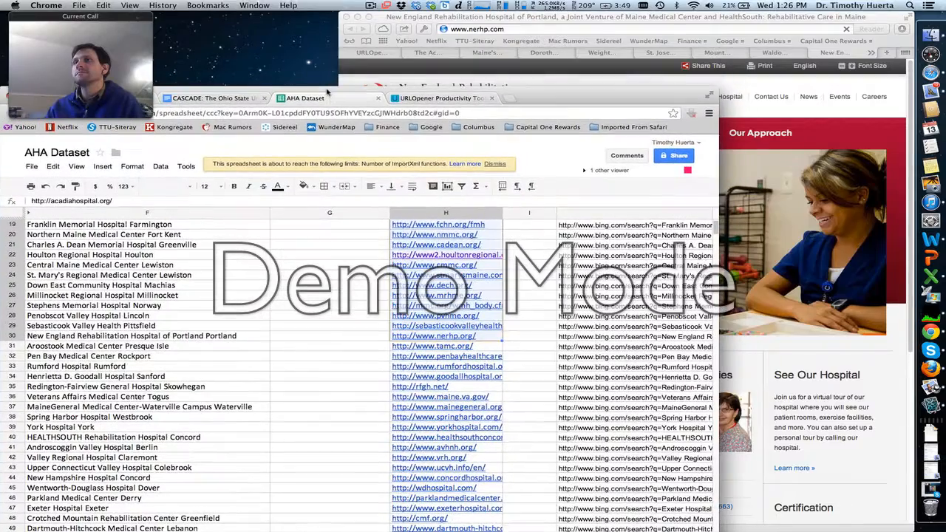
pyautogui.moveTo(436, 17); pyautogui.dragTo(375, 17)
pyautogui.click(371, 54)
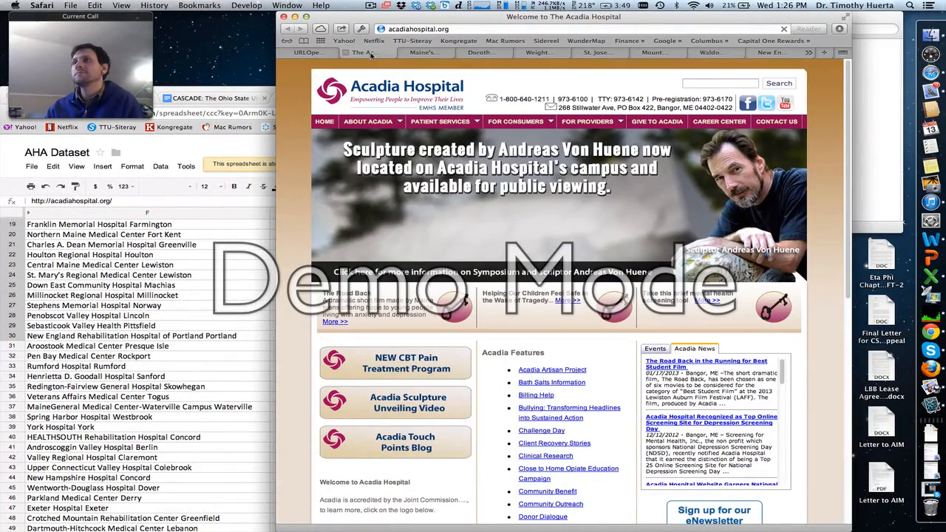
pyautogui.scroll(6, 153, 270)
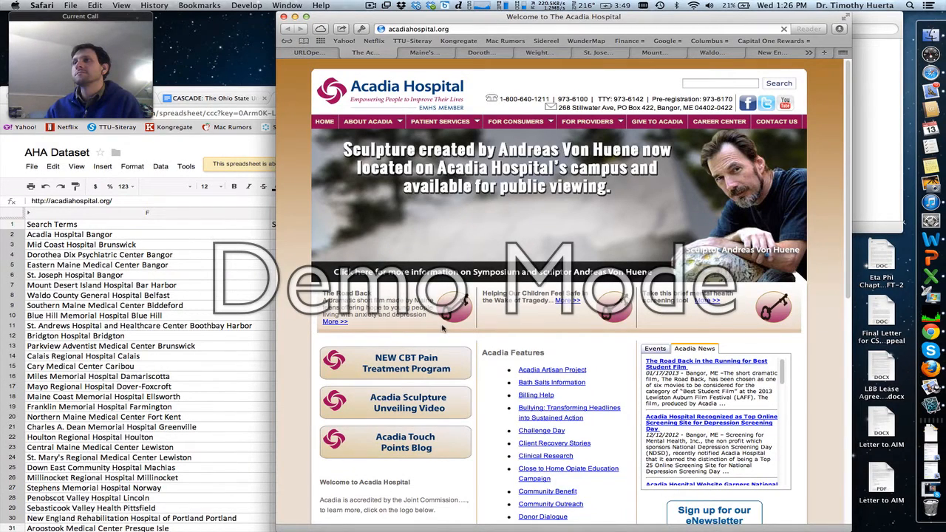
# - Check each opened site against the Search Terms list and close its tab, from Acadia Hospital through Down East Community Hospital
pyautogui.press('super+w')
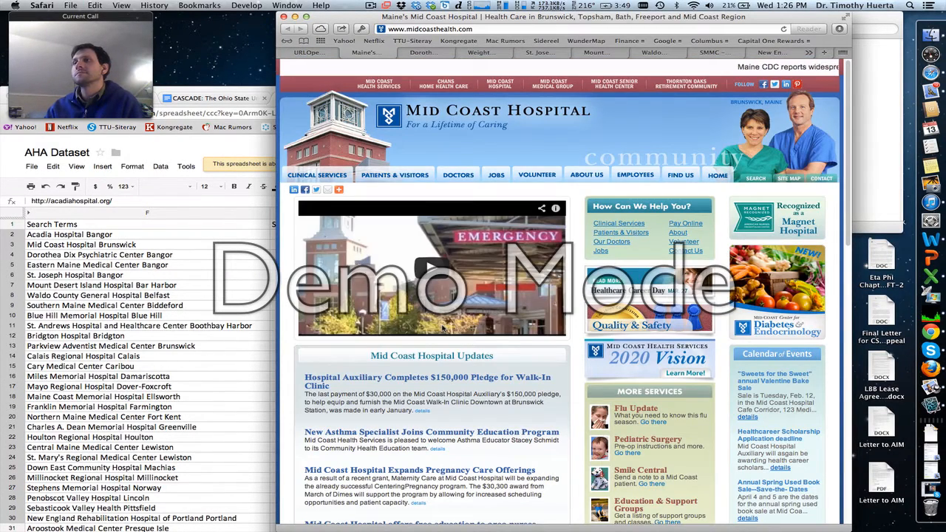
pyautogui.press('super+w')
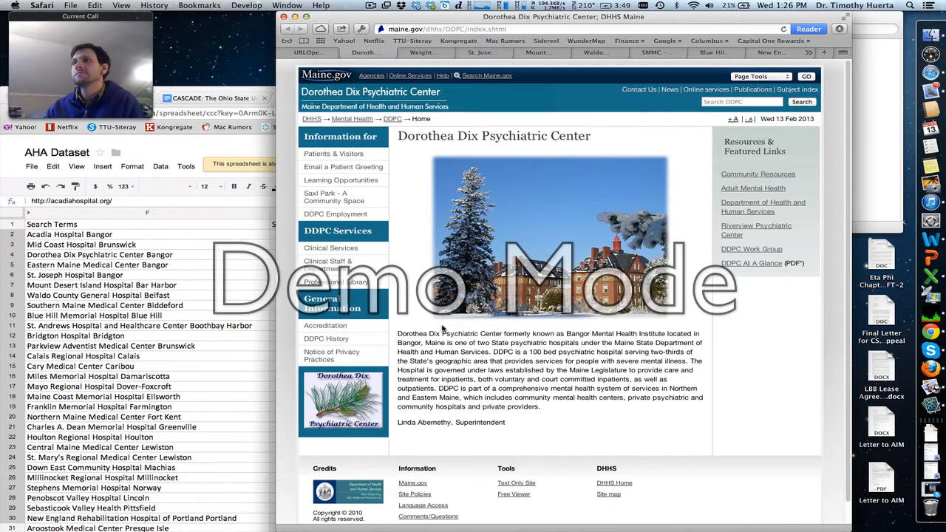
pyautogui.press('super+w')
pyautogui.press('super+w')
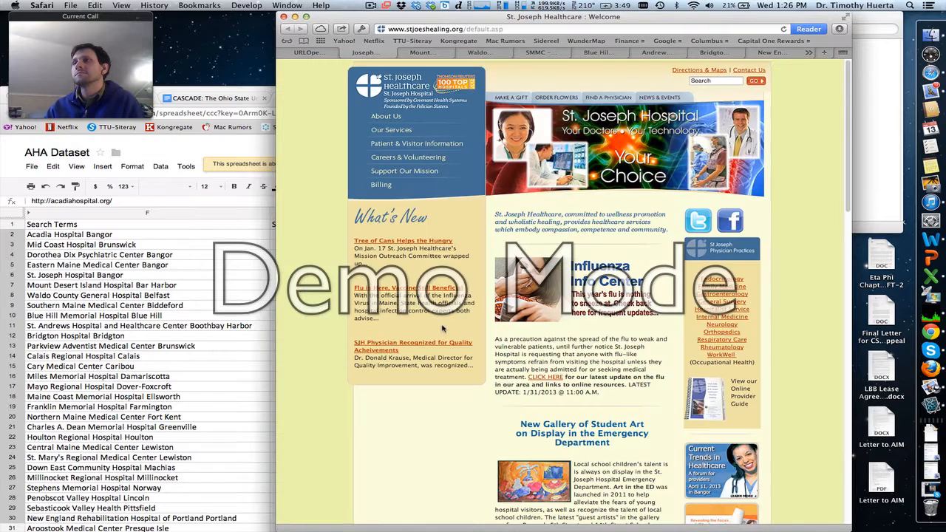
pyautogui.press('super+w')
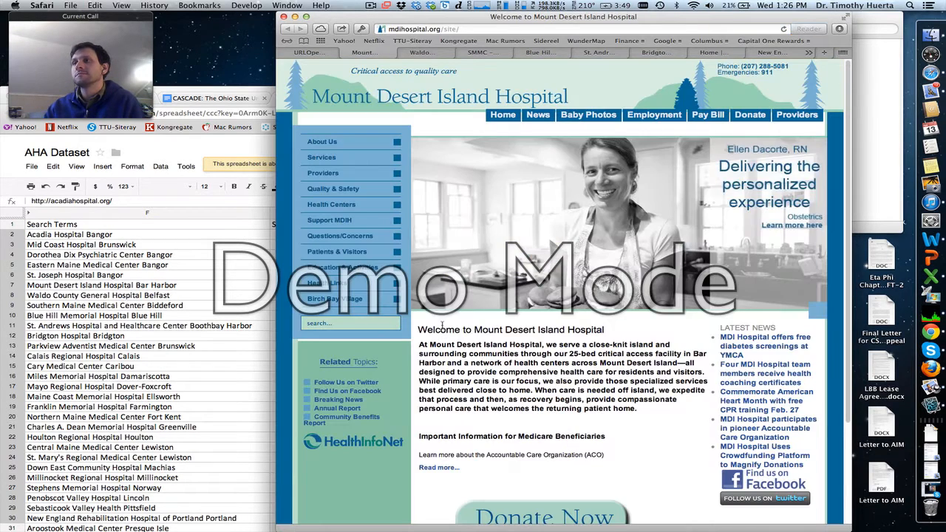
pyautogui.press('super+w')
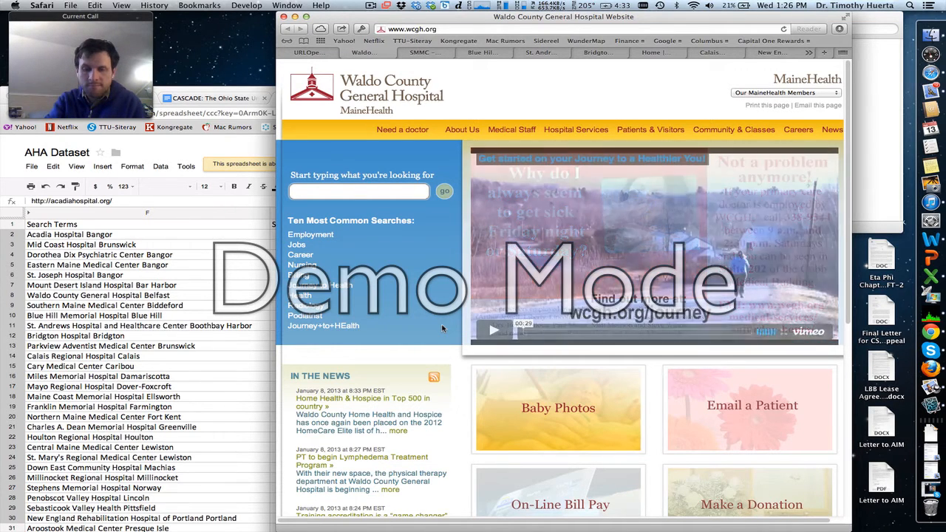
pyautogui.press('super+w')
pyautogui.press('super+w')
pyautogui.press('super+w')
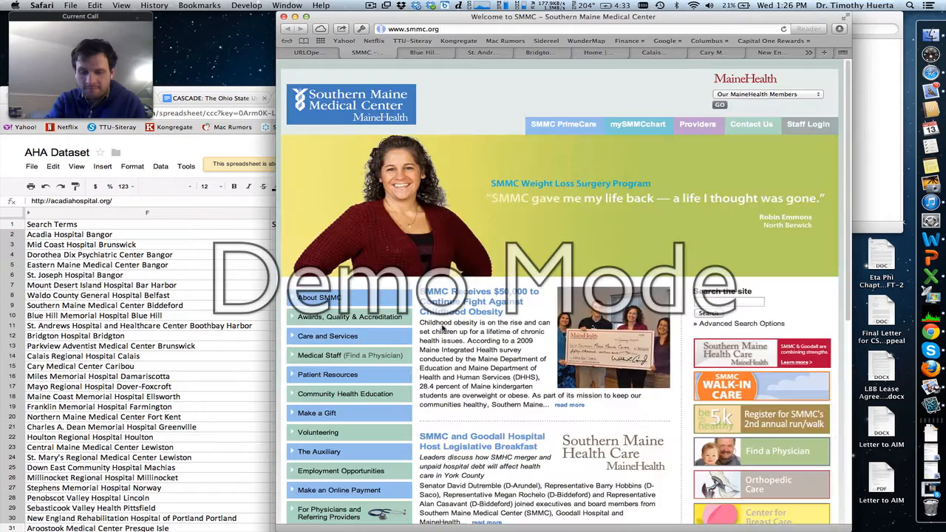
pyautogui.press('super+w')
pyautogui.press('super+w')
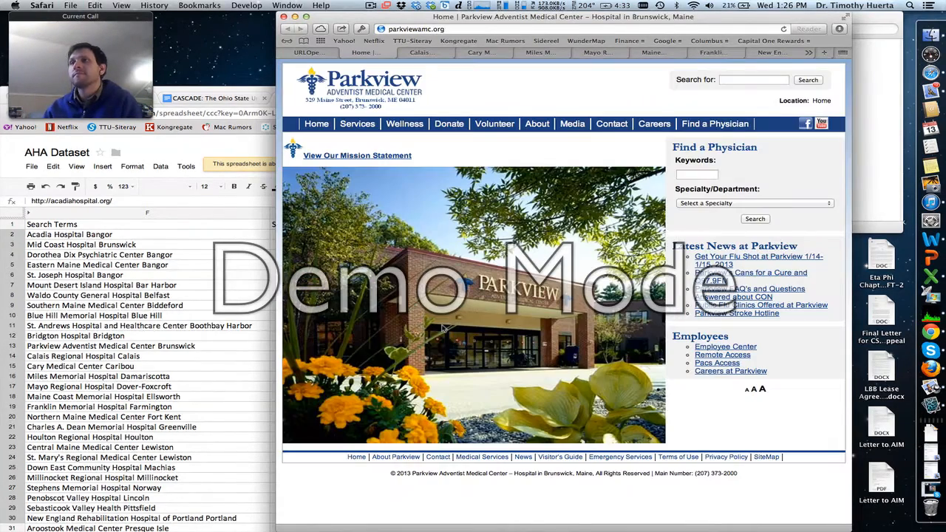
pyautogui.press('super+w')
pyautogui.press('super+w')
pyautogui.press('super+w')
pyautogui.press('super+w')
pyautogui.press('super+w')
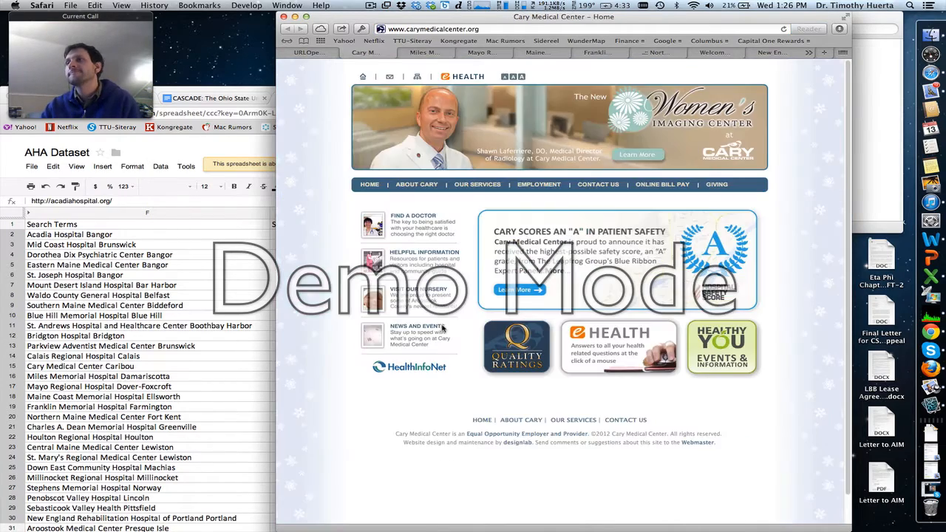
pyautogui.press('super+w')
pyautogui.press('super+w')
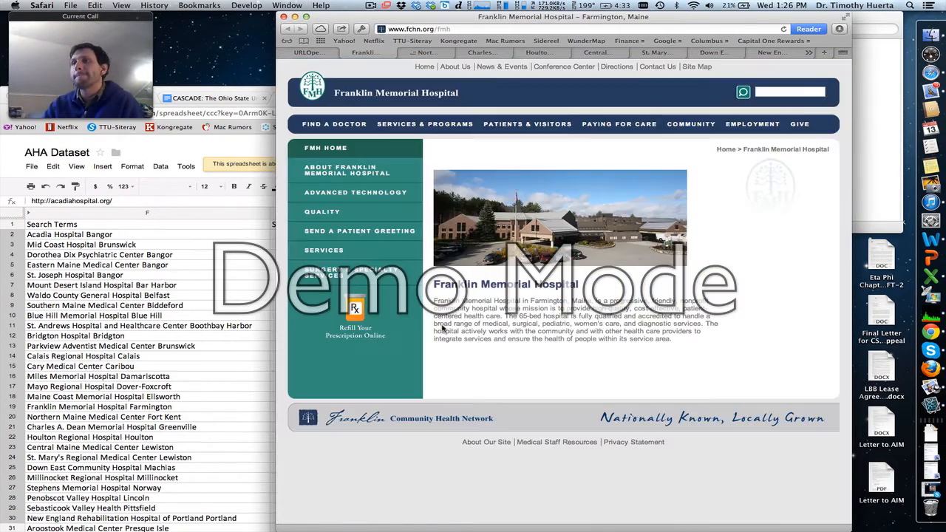
pyautogui.press('super+w')
pyautogui.press('super+w')
pyautogui.press('super+w')
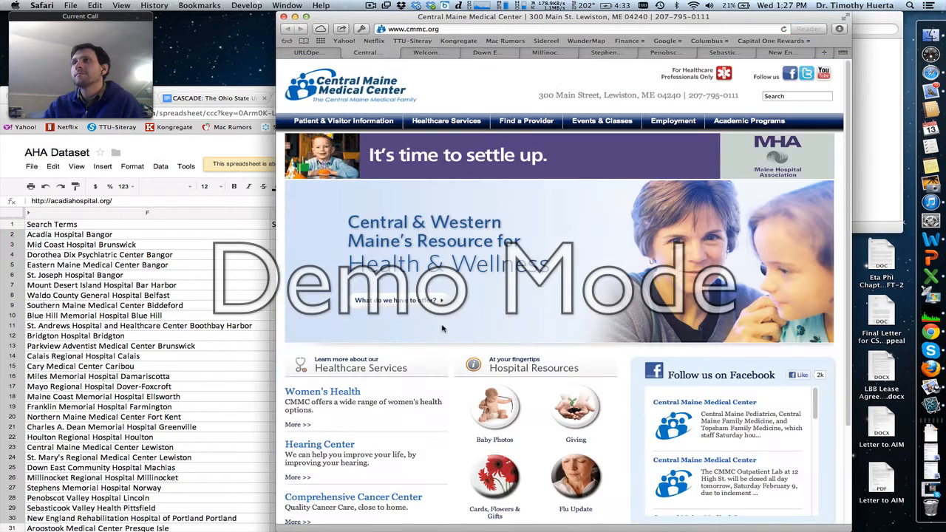
pyautogui.press('super+w')
pyautogui.press('super+w')
pyautogui.press('super+w')
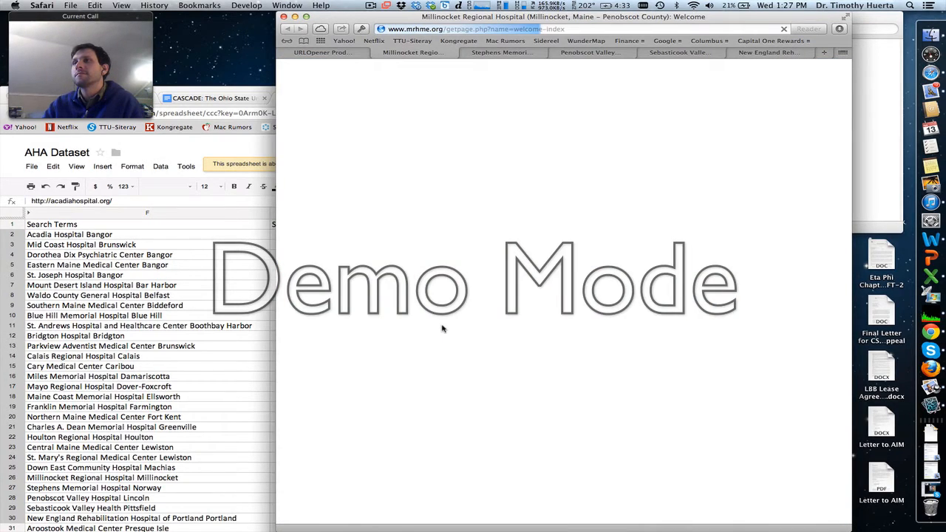
# - Skip the Millinocket Regional tab and close the remaining hospital tabs, from Stephens Memorial through New England Rehabilitation Hospital
pyautogui.click(506, 54)
pyautogui.press('super+w')
pyautogui.press('super+w')
pyautogui.press('super+w')
pyautogui.press('super+w')
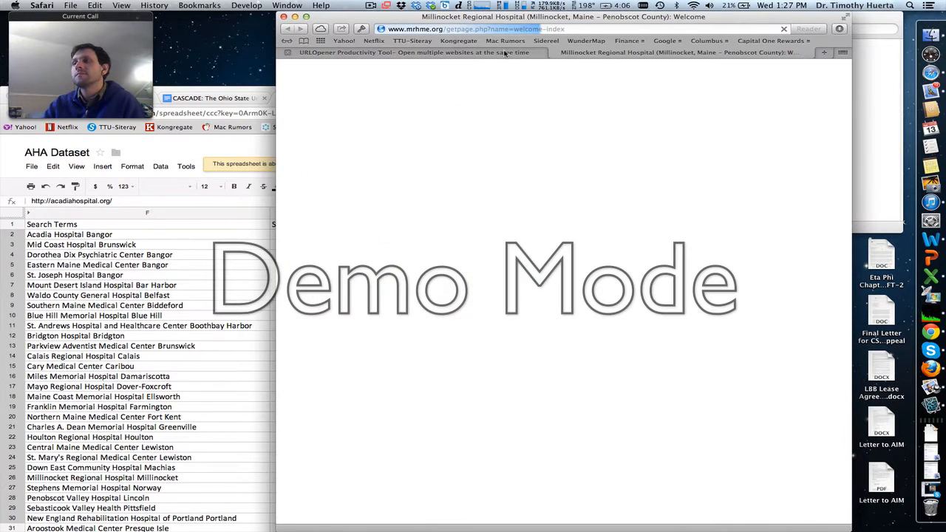
# - Return to the AHA Dataset spreadsheet in Chrome and examine the Scraped Guess URLs from row 50 down through row 98
pyautogui.click(22, 392)
pyautogui.scroll(-10, 299, 332)
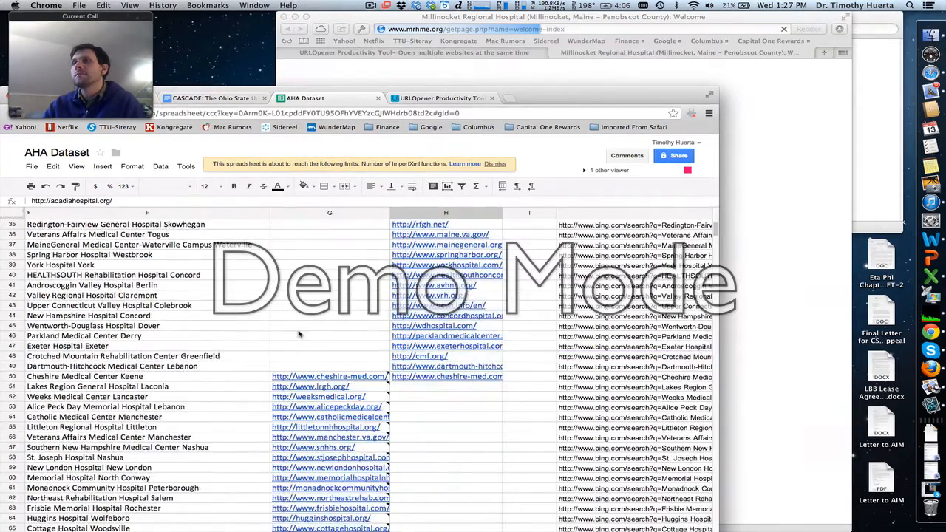
pyautogui.scroll(-6, 298, 335)
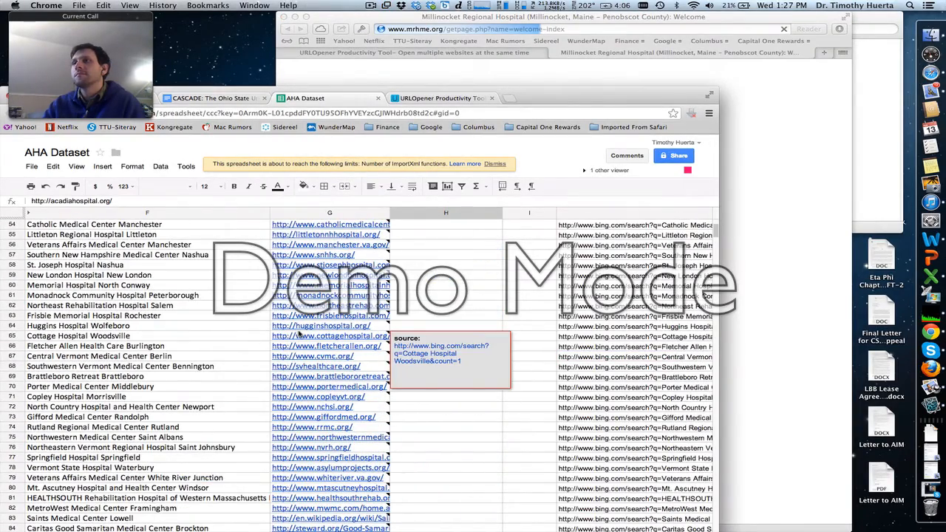
pyautogui.scroll(-4, 298, 334)
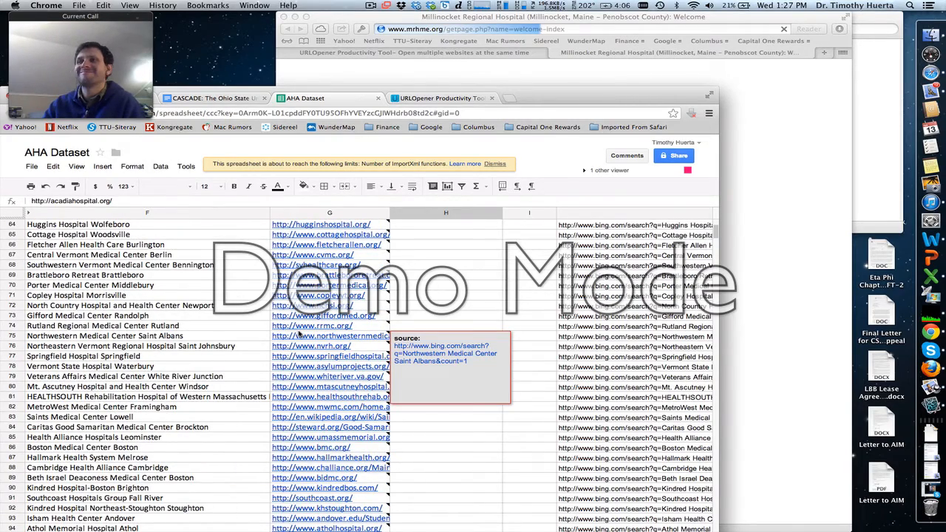
pyautogui.scroll(-4, 298, 335)
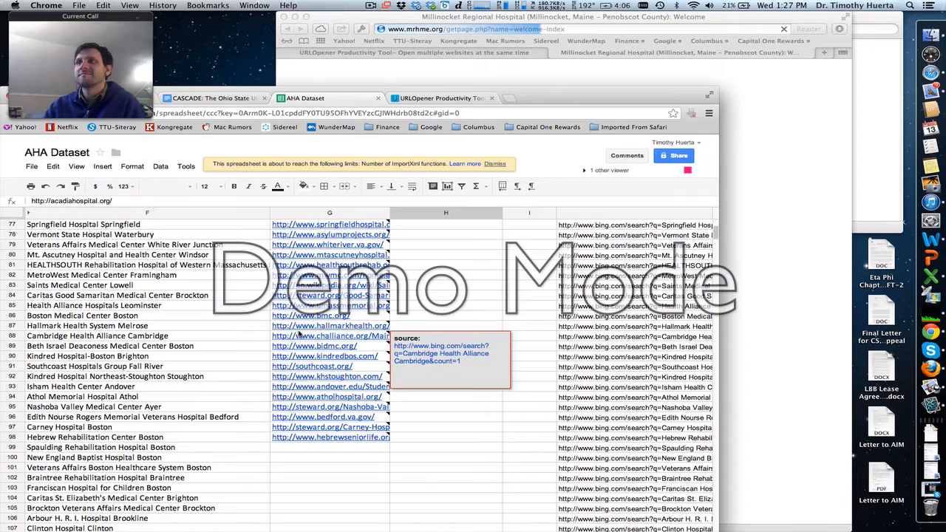
pyautogui.scroll(-3, 299, 335)
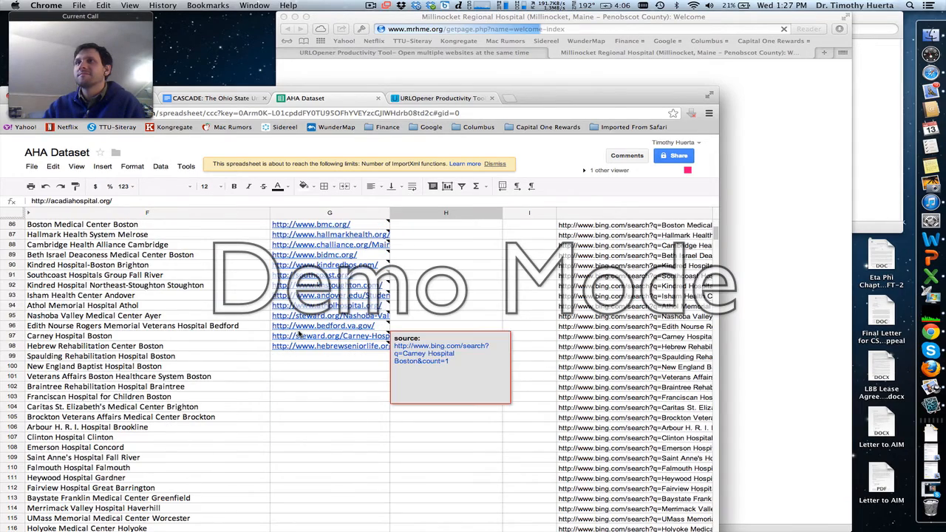
# - Look up York Hospital York on Bing in the URLOpener tab, using its Quick Search link from row 39 of the spreadsheet
pyautogui.scroll(-4, 300, 382)
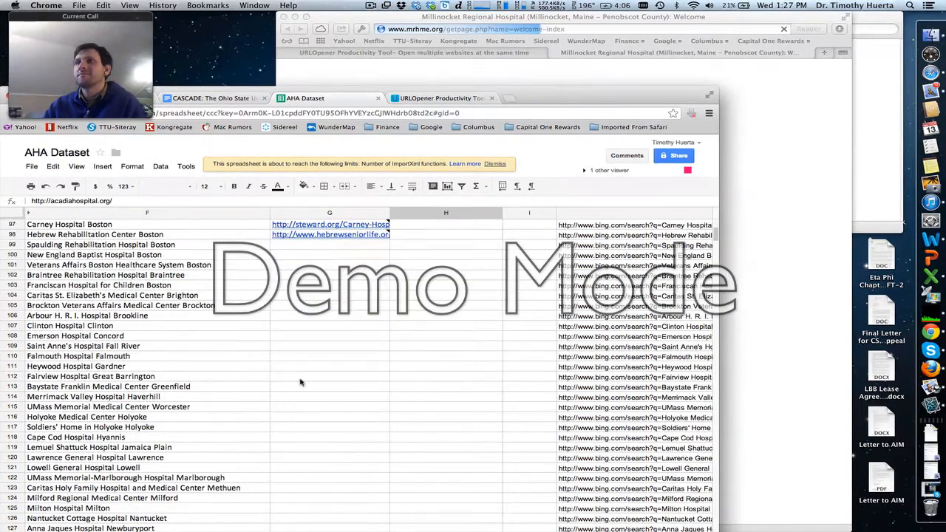
pyautogui.scroll(8, 300, 382)
pyautogui.scroll(20, 300, 381)
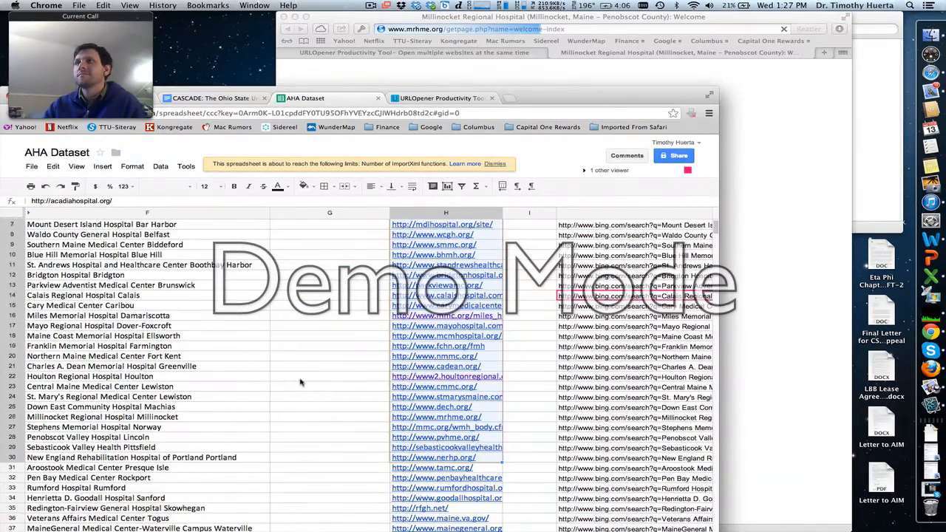
pyautogui.scroll(-4, 300, 382)
pyautogui.scroll(-5, 300, 382)
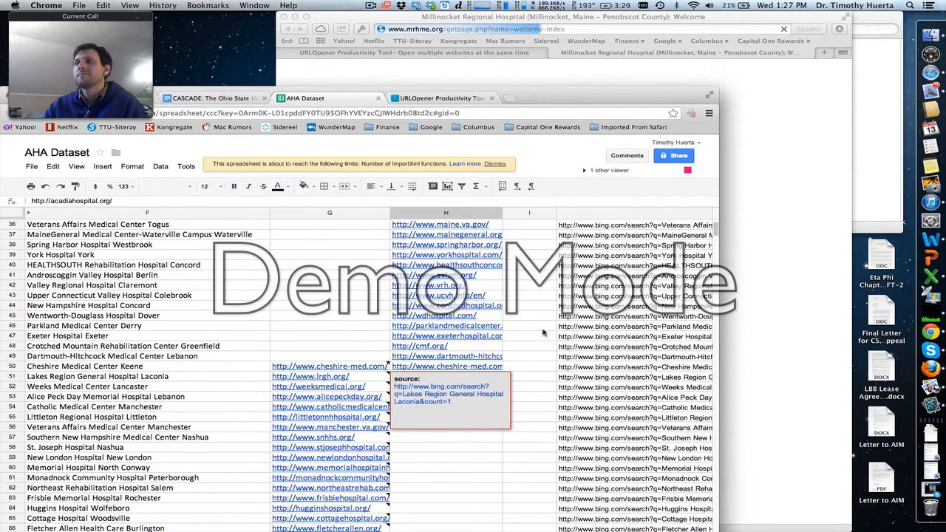
pyautogui.click(595, 255)
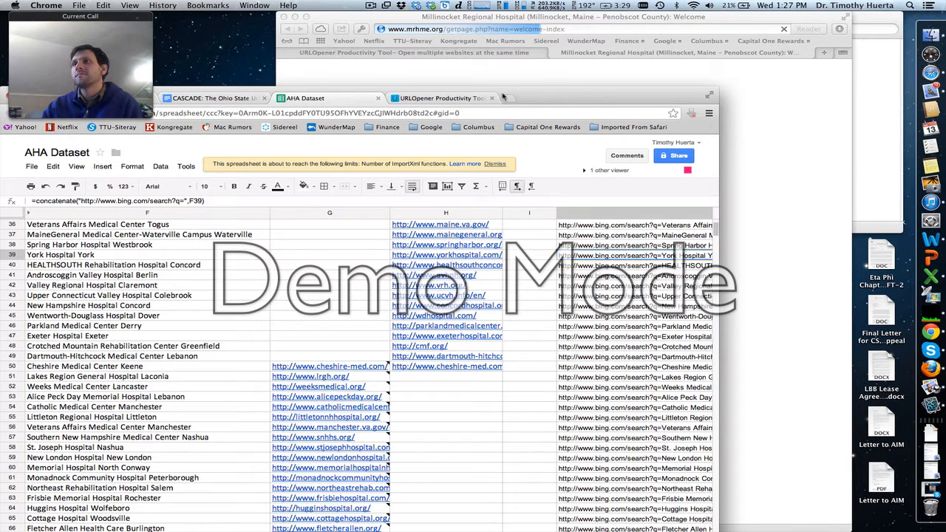
pyautogui.click(459, 98)
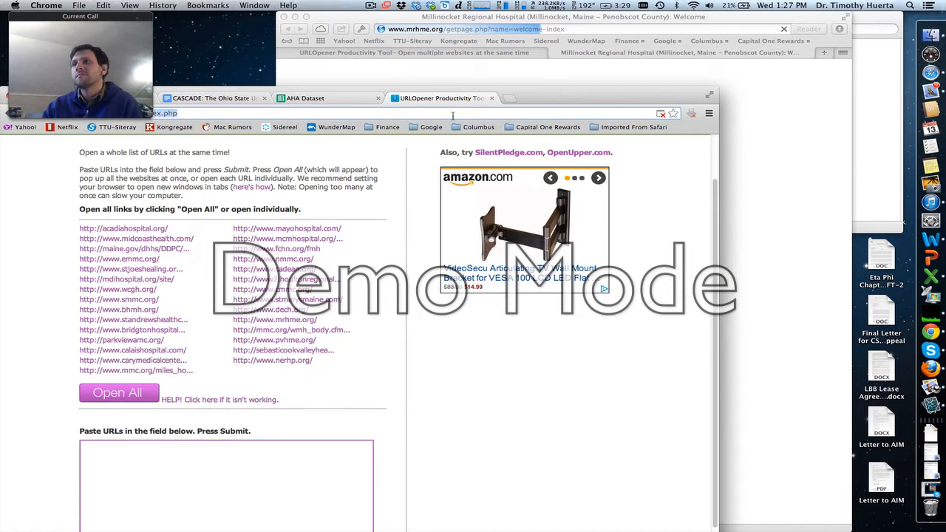
pyautogui.write('York Hospital York')
pyautogui.press('Return')
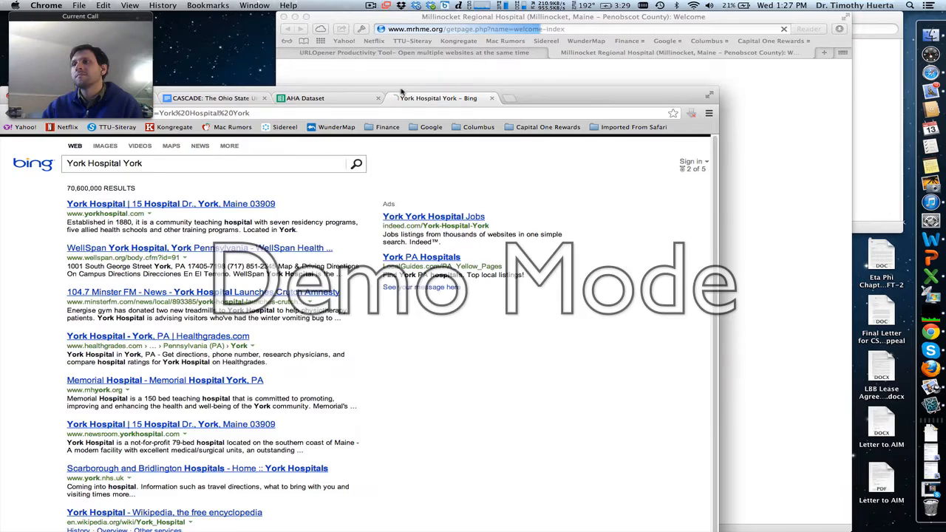
# - Return to the AHA Dataset spreadsheet, reposition the browser window to show columns F through the Quick Search column, and show the first rows
pyautogui.moveTo(401, 91); pyautogui.dragTo(825, 6)
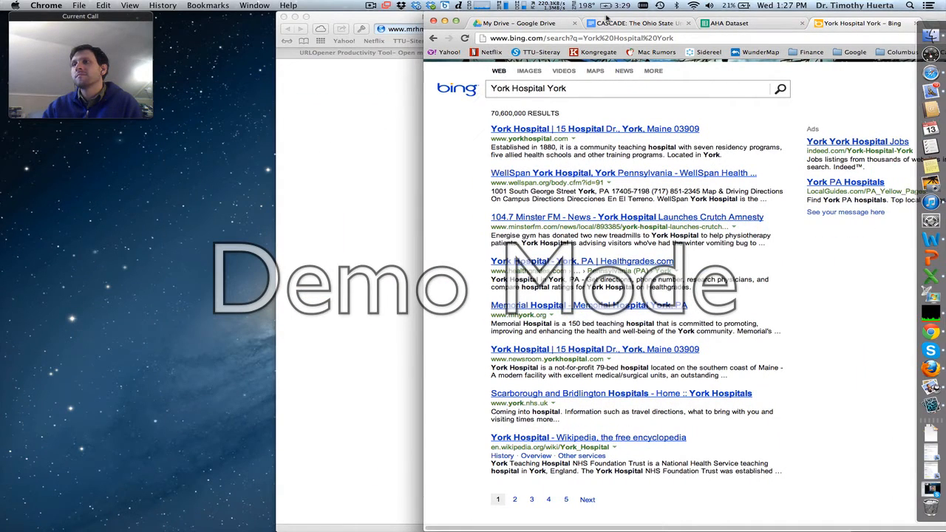
pyautogui.click(660, 27)
pyautogui.click(722, 27)
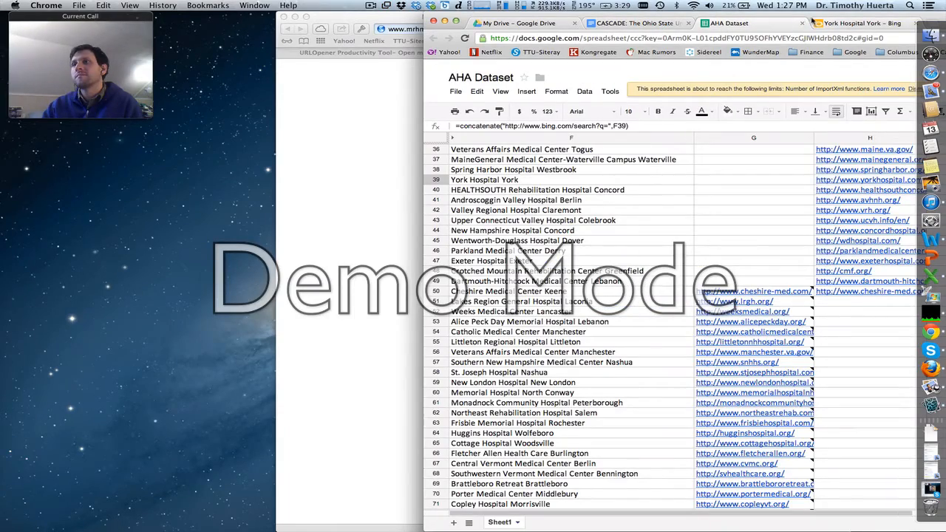
pyautogui.moveTo(807, 14); pyautogui.dragTo(586, 5)
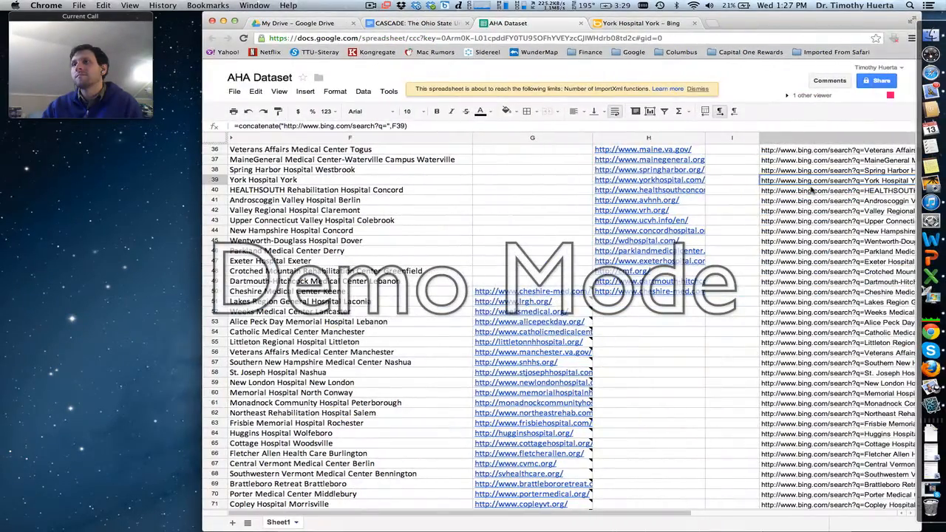
pyautogui.scroll(10, 811, 191)
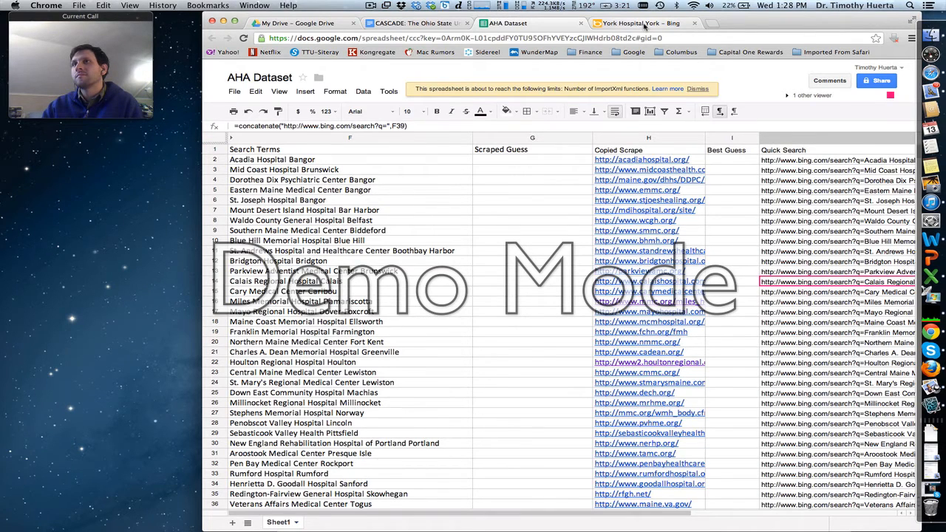
# - Check the Bing results for York Hospital York, close that tab, and return to the hospital rows around York Hospital
pyautogui.click(645, 25)
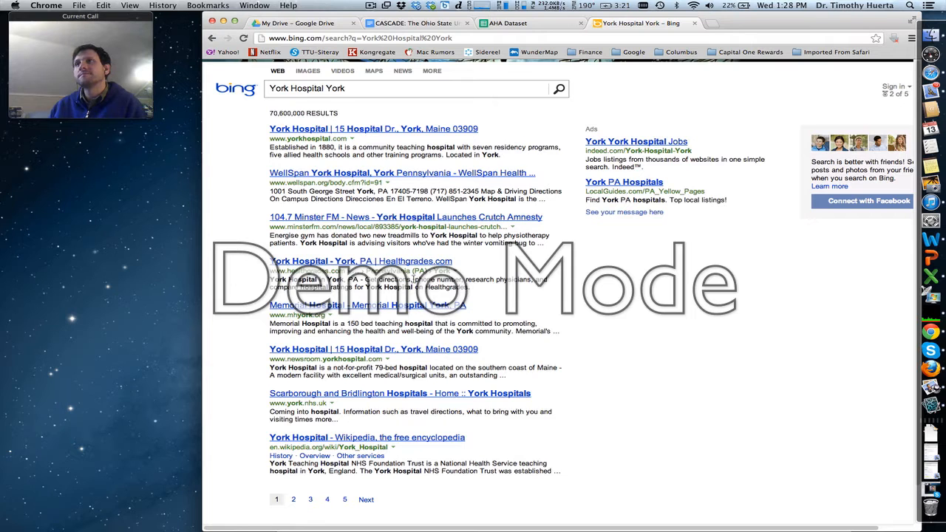
pyautogui.click(693, 23)
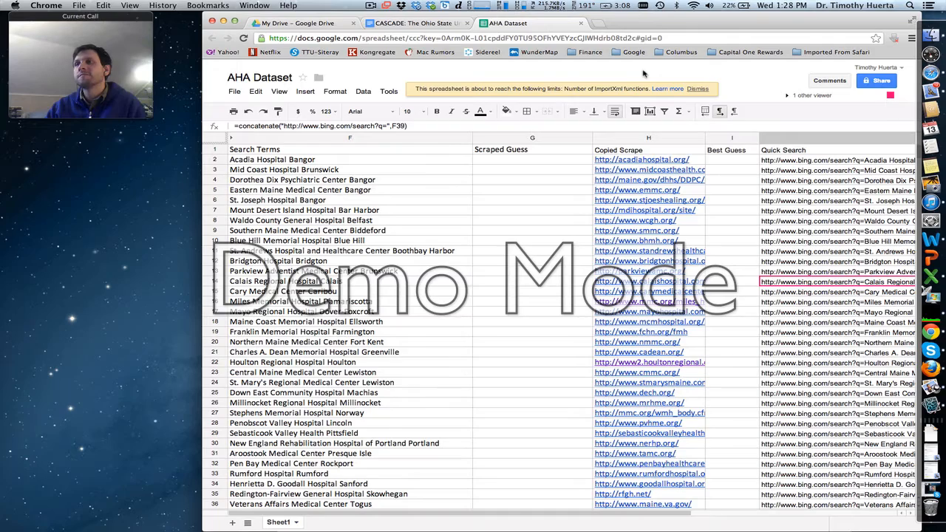
pyautogui.scroll(-8, 736, 233)
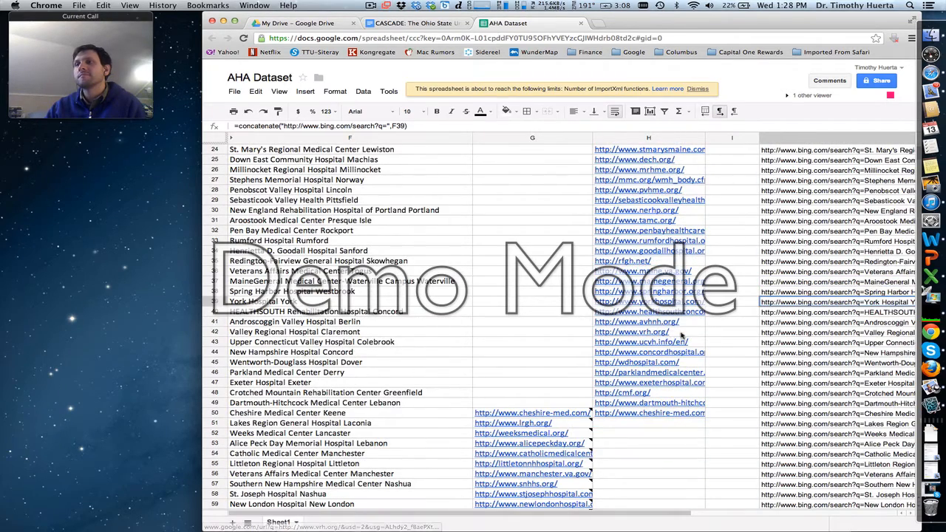
pyautogui.click(720, 332)
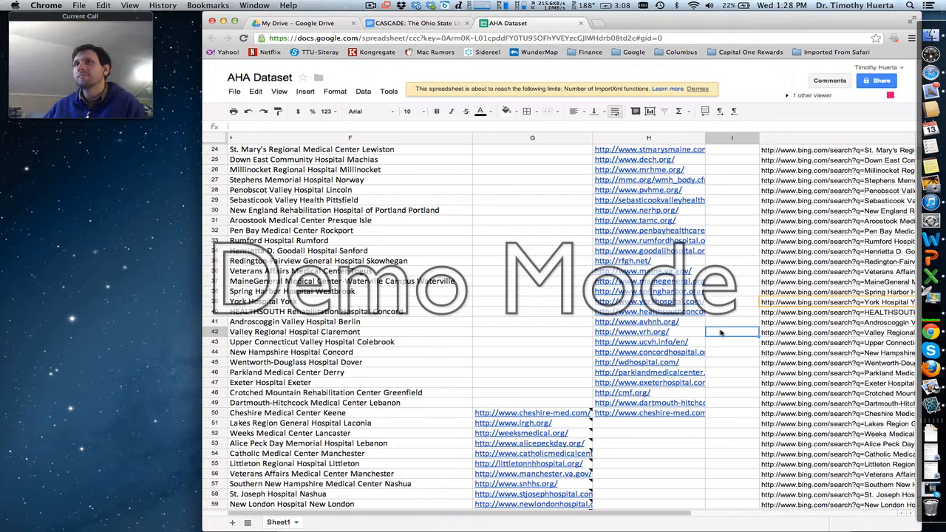
pyautogui.write('www.')
pyautogui.press('BackSpace')
pyautogui.press('BackSpace')
pyautogui.press('Left')
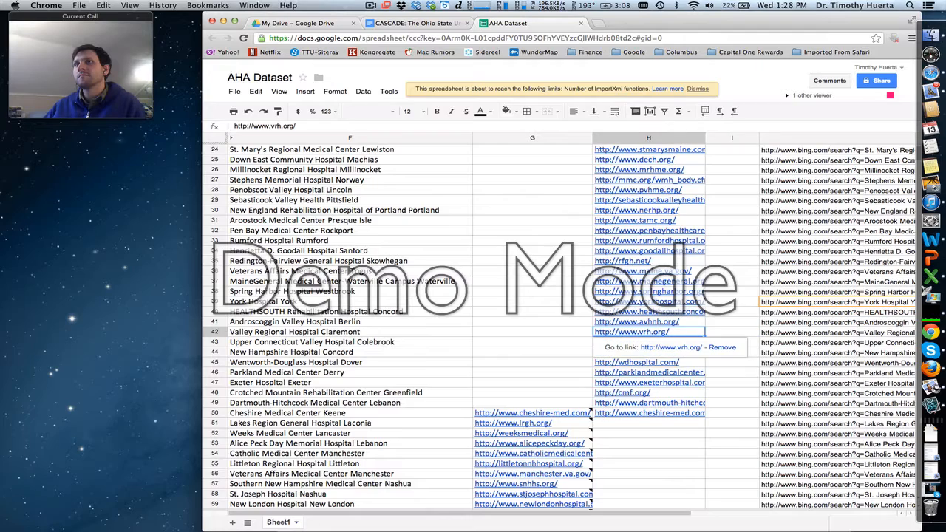
# - Rename the Copied Scrape column heading in H1 as Best Guess
pyautogui.scroll(8, 562, 325)
pyautogui.hscroll(2, 561, 325)
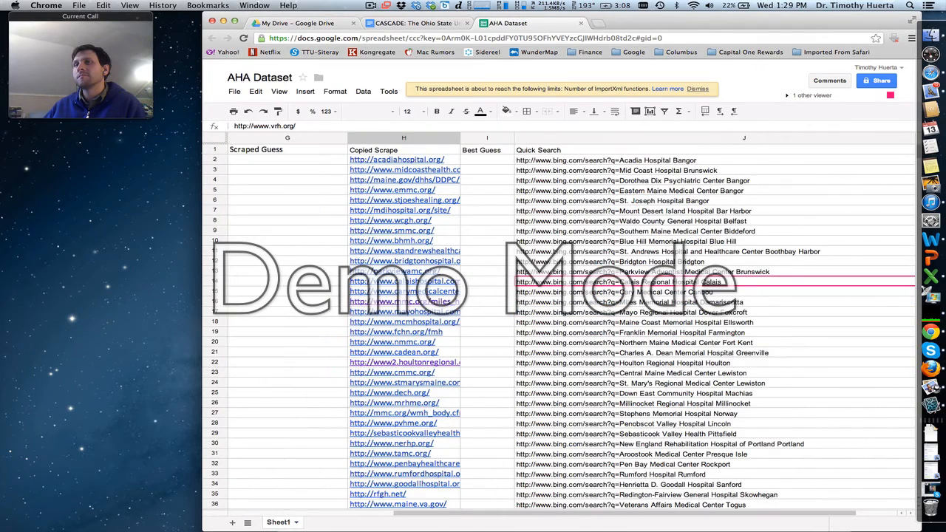
pyautogui.click(399, 152)
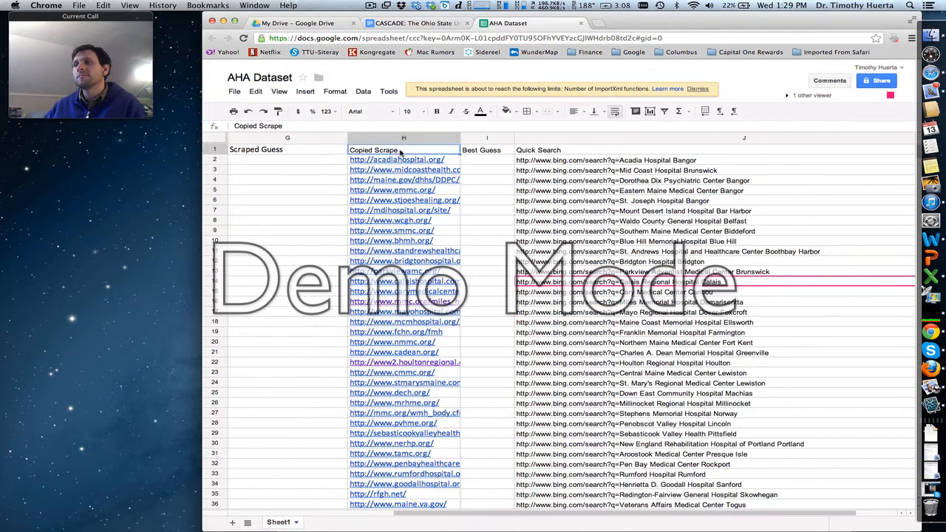
pyautogui.write('Best Guess')
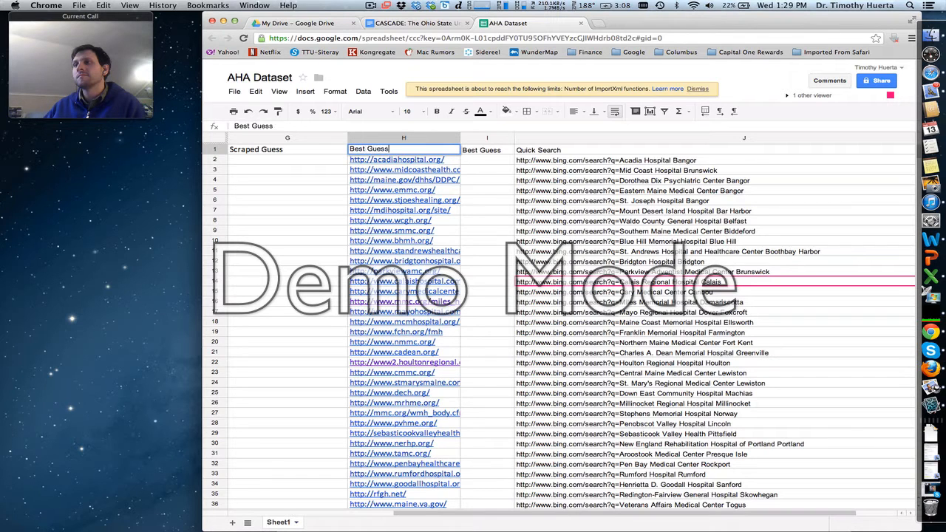
pyautogui.press('Return')
# - Delete the empty Best Guess column I and widen column H to fit the longer hospital URLs
pyautogui.click(484, 138)
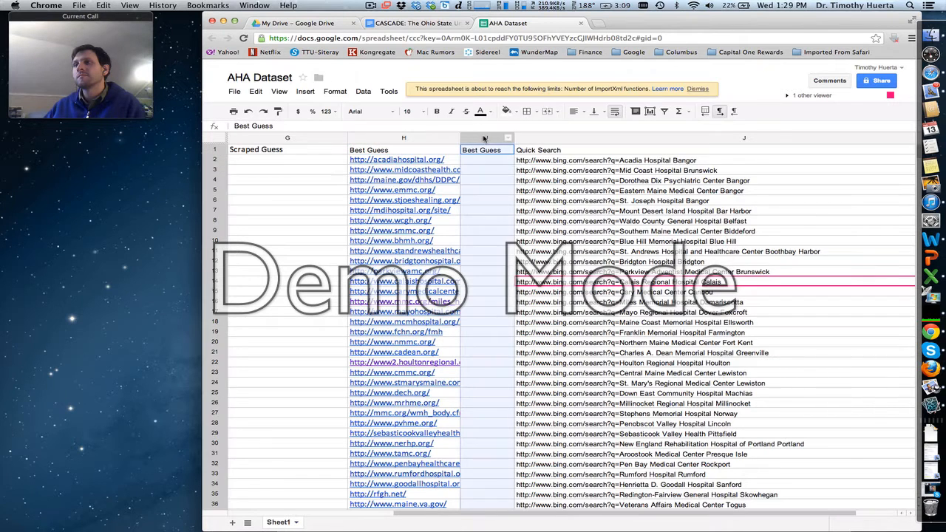
pyautogui.rightClick(484, 138)
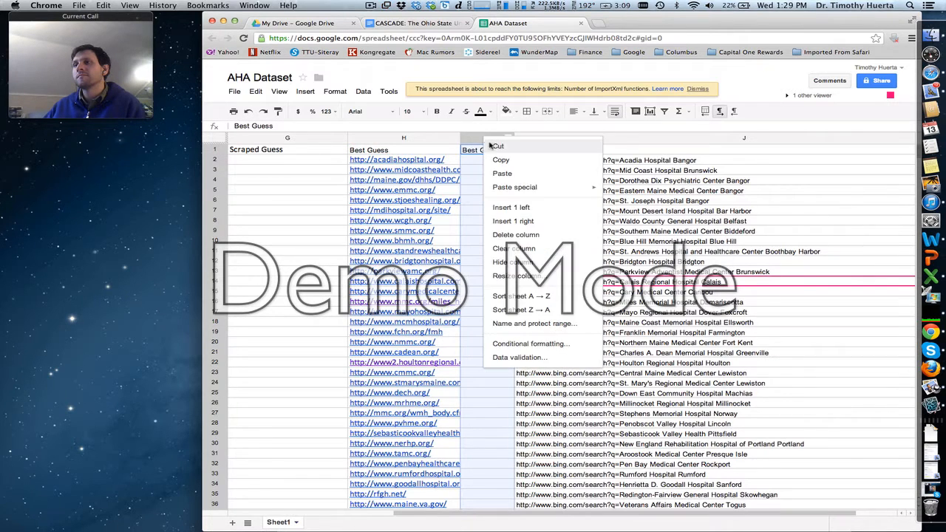
pyautogui.click(517, 236)
pyautogui.scroll(-3, 510, 229)
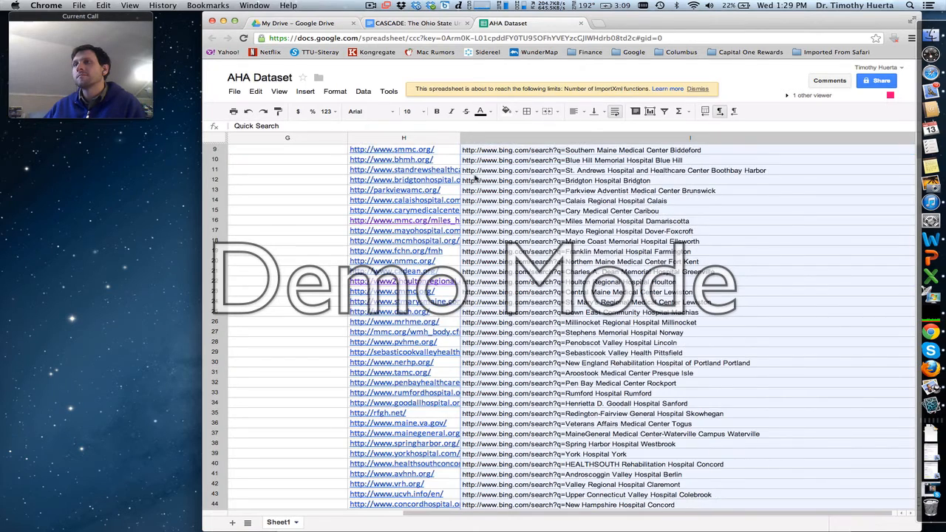
pyautogui.scroll(3, 480, 203)
pyautogui.moveTo(459, 137); pyautogui.dragTo(492, 138)
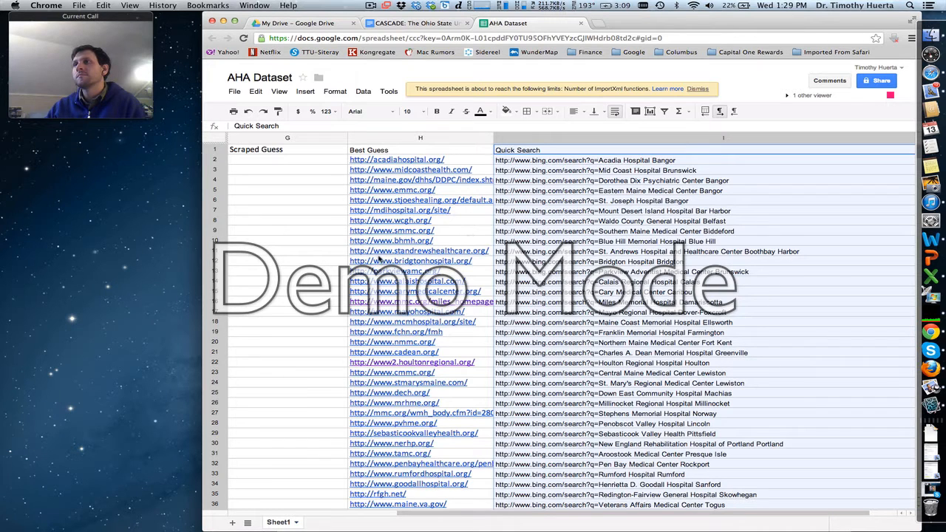
# - Examine the URL columns past row 50 and go through the Search Terms from Cheshire Medical Center Keene to Alice Peck Day Memorial Hospital Lebanon
pyautogui.scroll(-5, 436, 295)
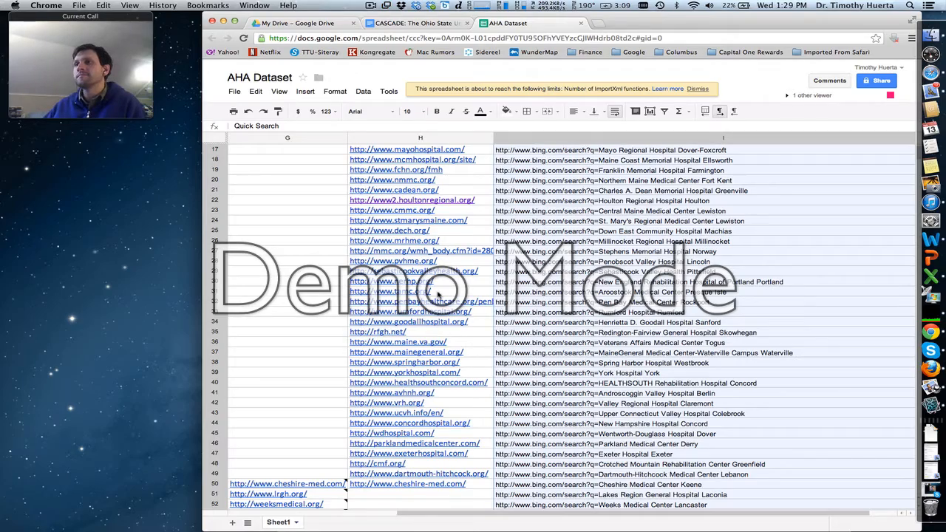
pyautogui.scroll(-7, 436, 295)
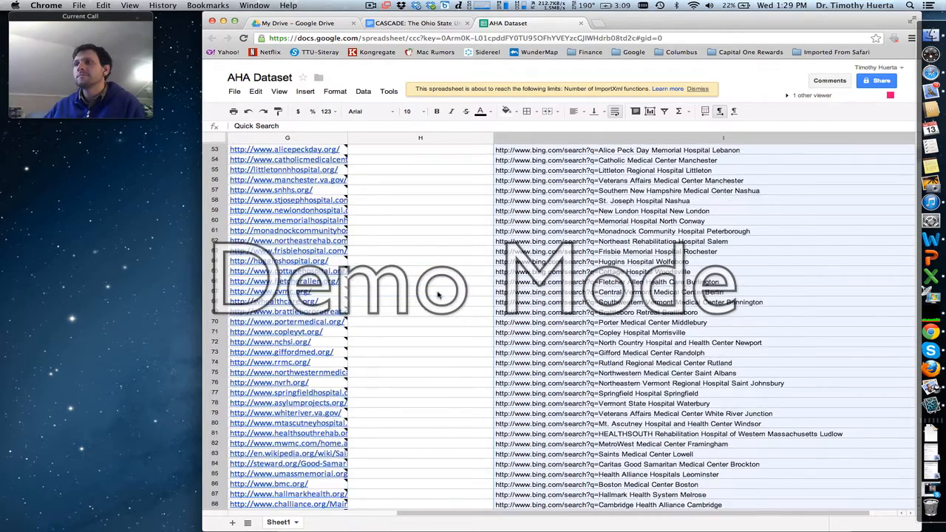
pyautogui.hscroll(-2, 436, 295)
pyautogui.click(389, 265)
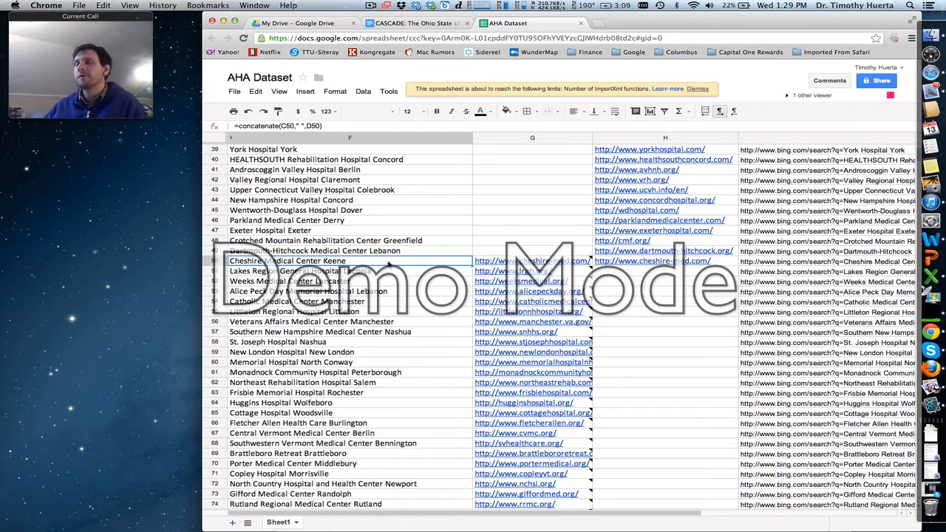
pyautogui.press('Down')
pyautogui.press('Down')
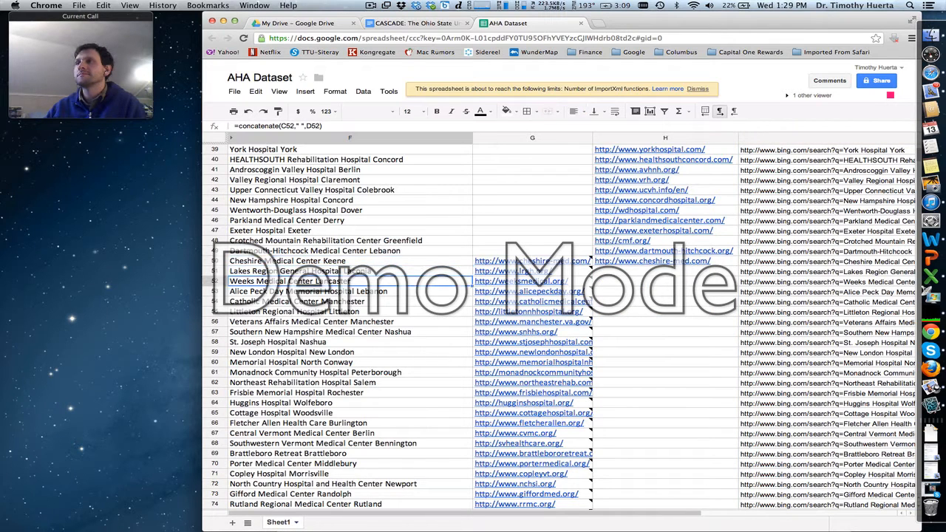
pyautogui.press('Down')
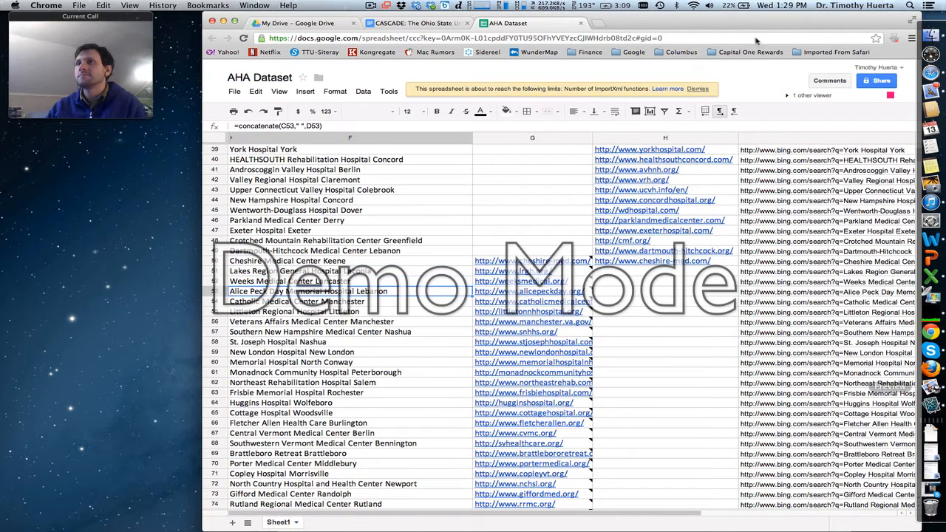
# - Look up Sitka Community Hospital Sitka on Bing in a new tab using its Quick Search link near the end of the list, and close the tab
pyautogui.moveTo(755, 18); pyautogui.dragTo(716, 18)
pyautogui.moveTo(881, 152); pyautogui.dragTo(866, 525)
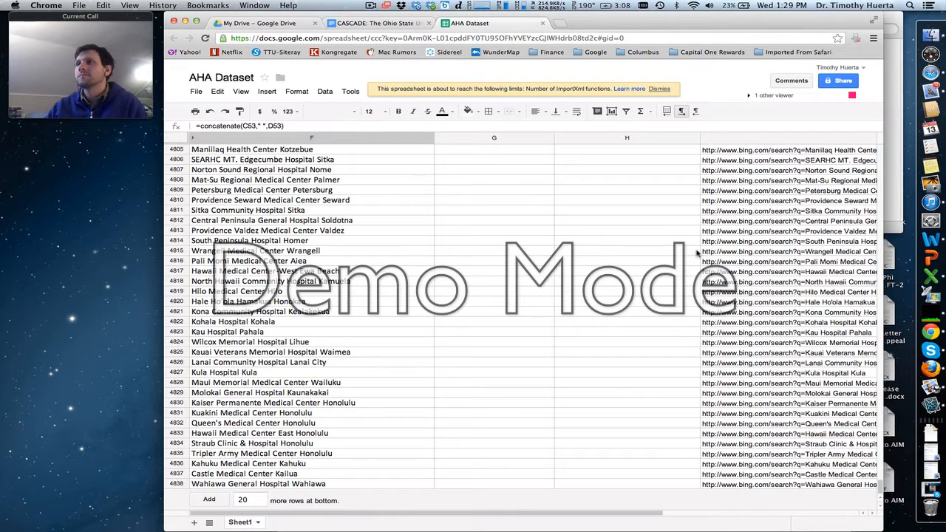
pyautogui.click(762, 212)
pyautogui.press('super+c')
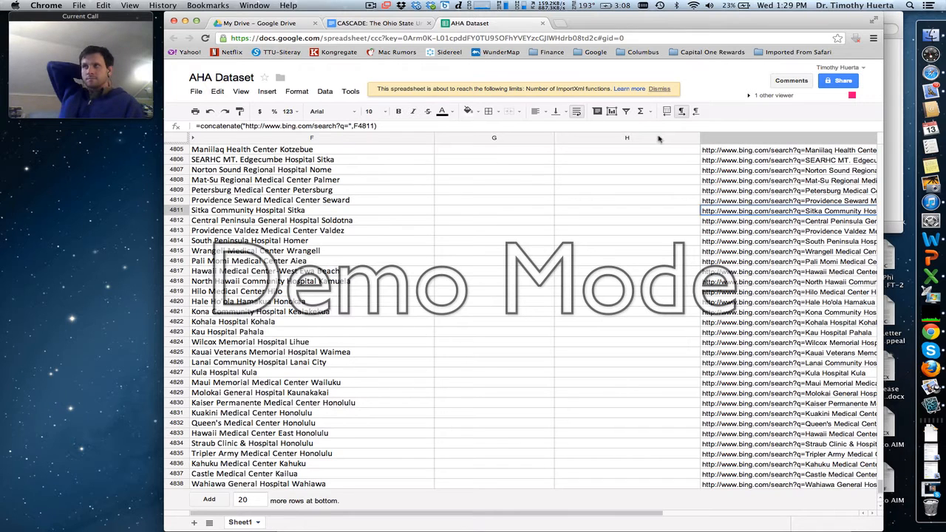
pyautogui.click(559, 23)
pyautogui.press('super+v')
pyautogui.press('Return')
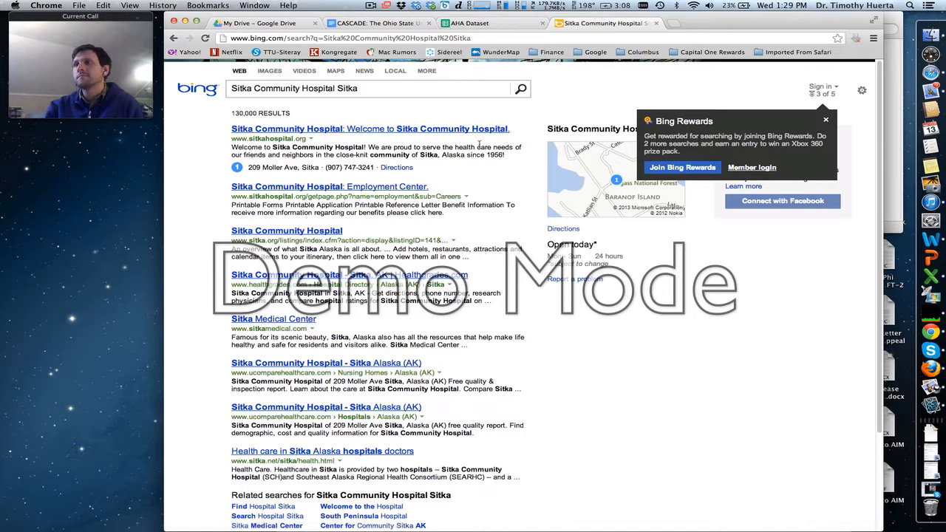
pyautogui.click(655, 24)
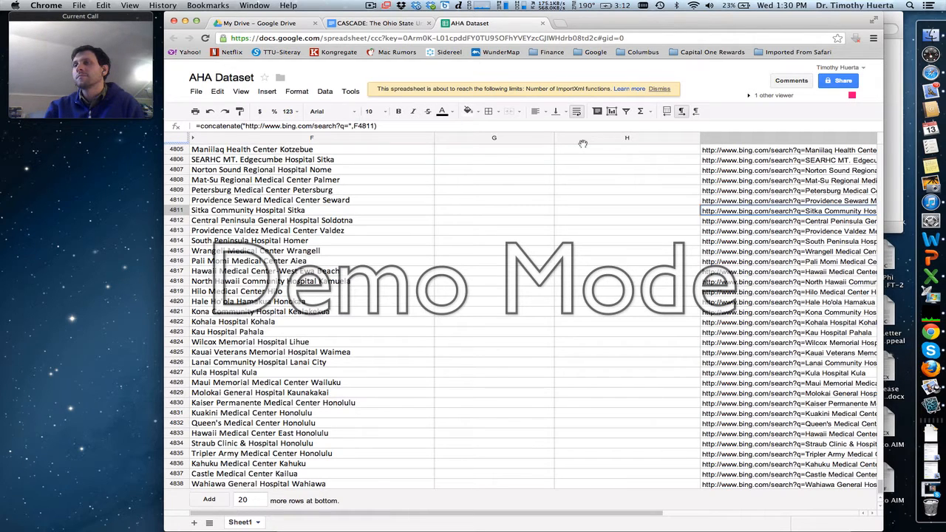
# - Go back up the Best Guess column to the last filled entry, Cheshire Medical Center Keene, and up to Wentworth-Douglass Hospital Dover
pyautogui.scroll(2, 583, 143)
pyautogui.scroll(15, 582, 144)
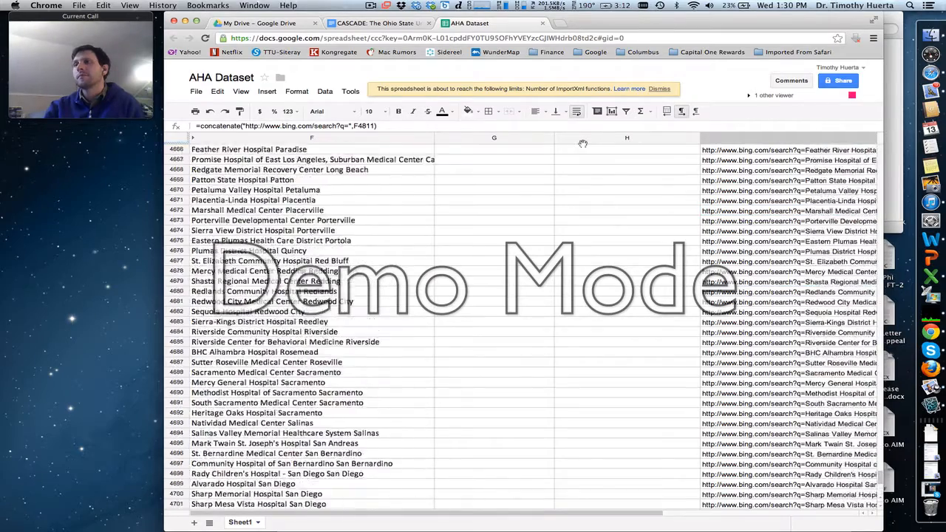
pyautogui.scroll(15, 583, 144)
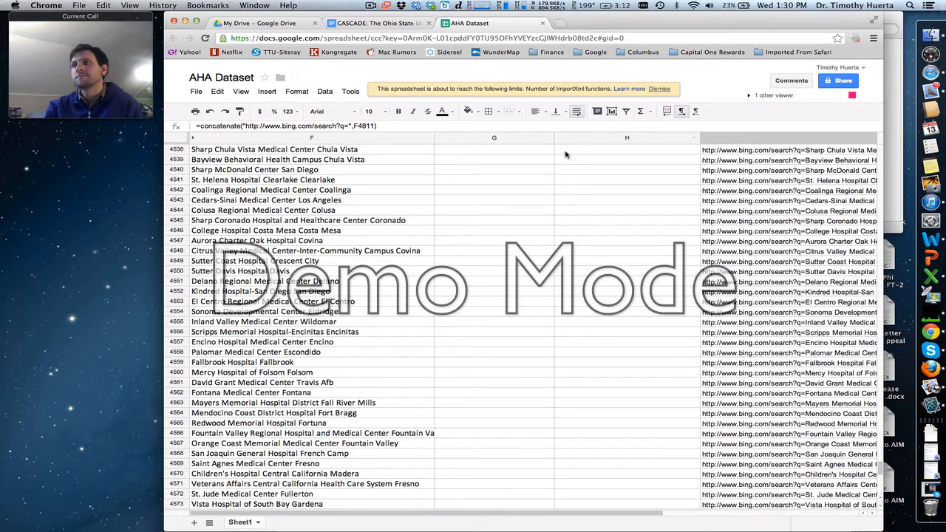
pyautogui.scroll(-3, 566, 154)
pyautogui.click(566, 154)
pyautogui.press('super+Up')
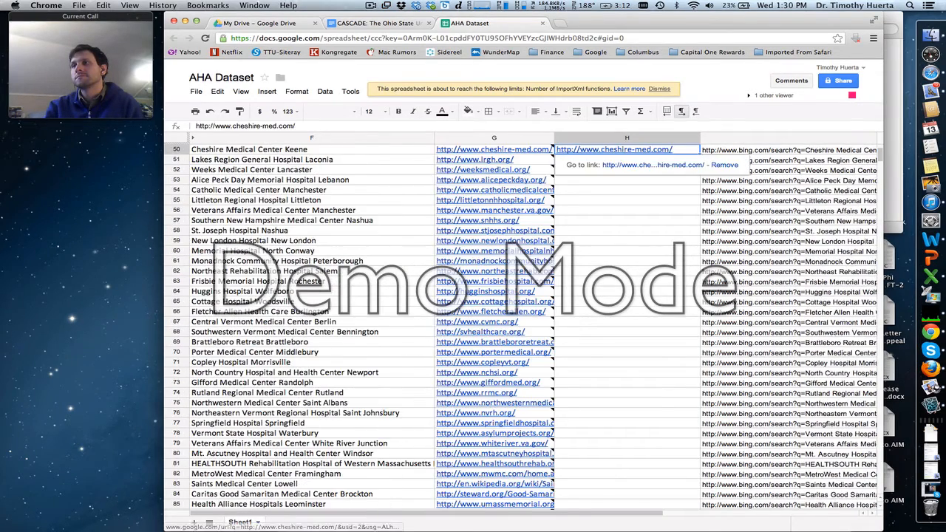
pyautogui.press('Up')
pyautogui.press('Up')
pyautogui.press('Up')
pyautogui.press('Up')
pyautogui.press('Up')
pyautogui.press('Up')
pyautogui.press('Up')
pyautogui.press('Up')
pyautogui.press('Up')
pyautogui.press('Up')
pyautogui.press('Up')
pyautogui.press('Up')
pyautogui.press('Up')
pyautogui.press('Up')
pyautogui.press('Up')
pyautogui.press('Up')
pyautogui.press('Up')
pyautogui.press('Up')
pyautogui.press('Up')
pyautogui.press('Up')
pyautogui.press('Up')
pyautogui.press('Up')
pyautogui.press('Up')
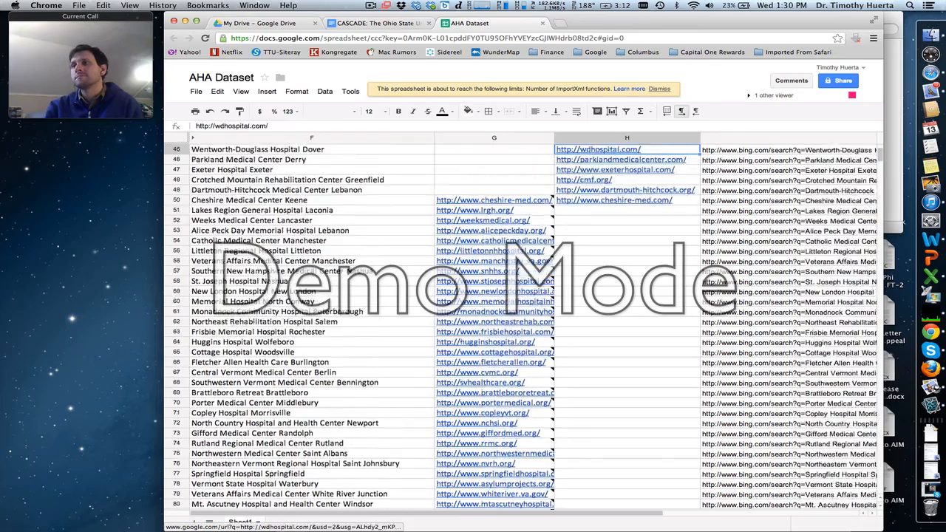
pyautogui.press('Up')
pyautogui.press('Up')
pyautogui.press('Up')
pyautogui.press('Up')
pyautogui.press('Up')
pyautogui.press('Up')
pyautogui.press('Up')
pyautogui.press('Up')
pyautogui.press('Up')
pyautogui.press('Up')
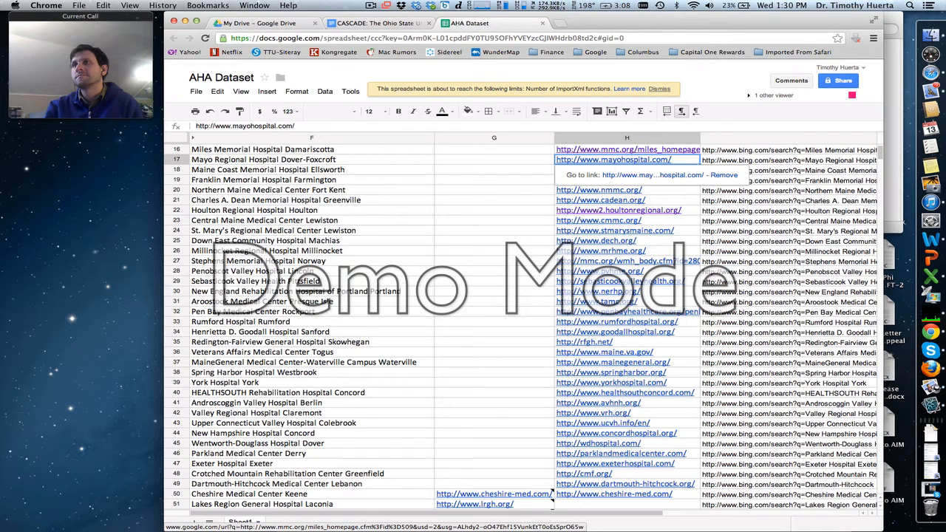
pyautogui.click(351, 91)
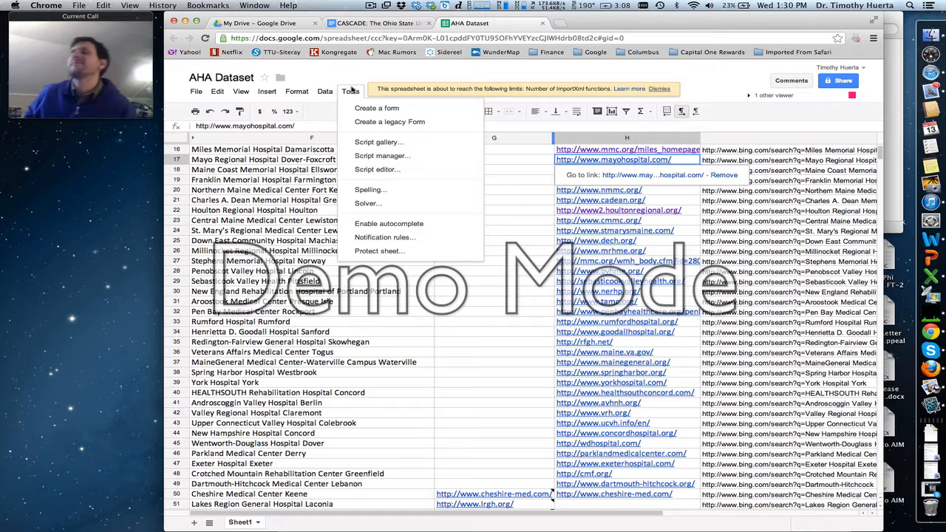
pyautogui.moveTo(325, 91)
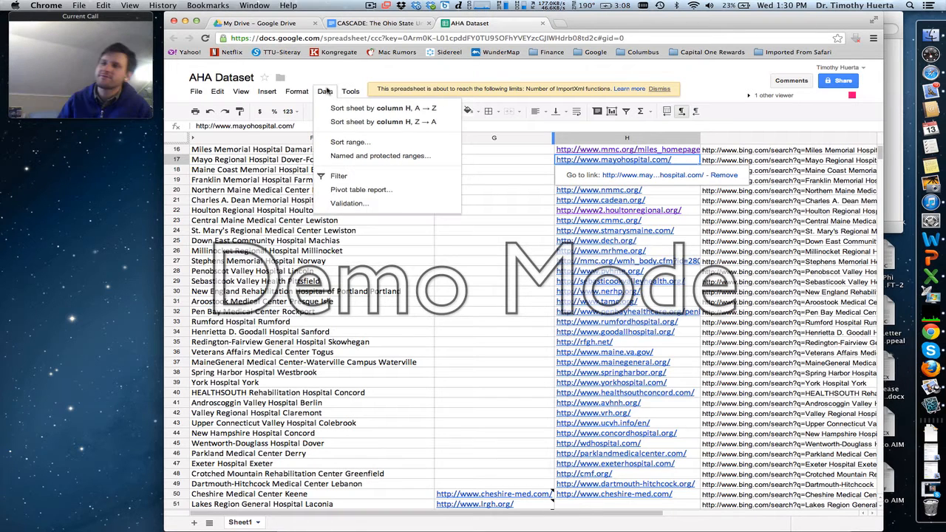
pyautogui.moveTo(297, 91)
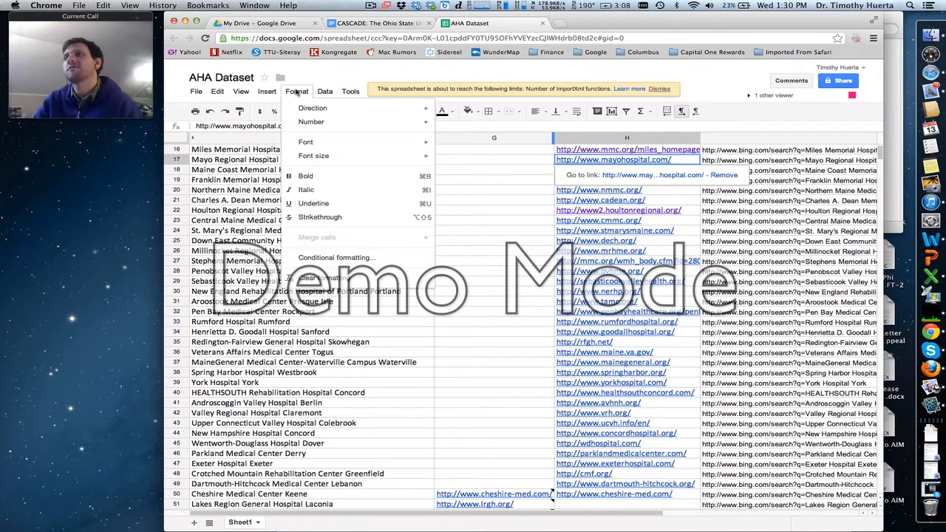
pyautogui.moveTo(264, 91)
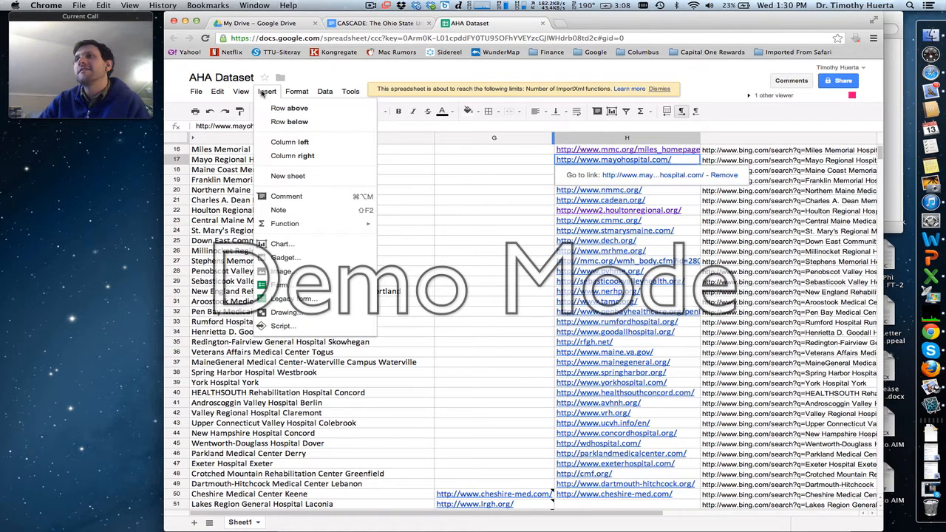
pyautogui.click(262, 91)
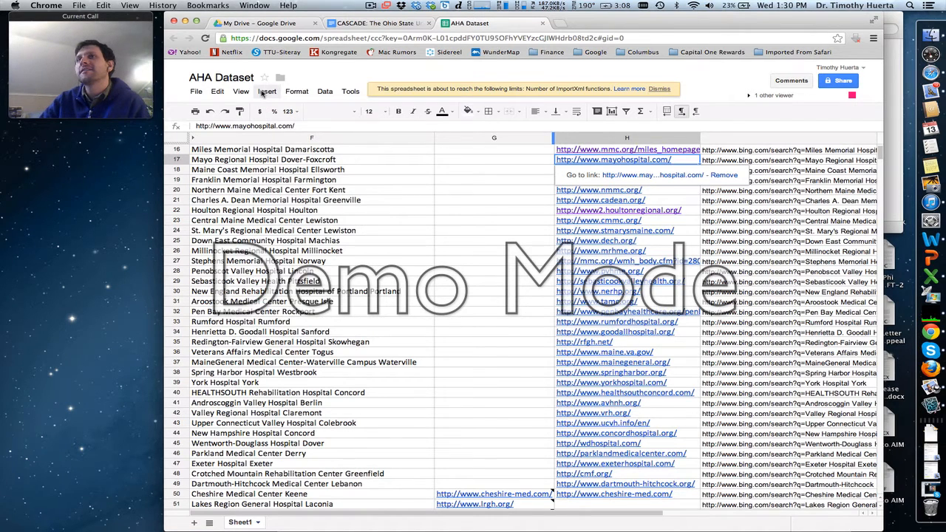
pyautogui.click(262, 92)
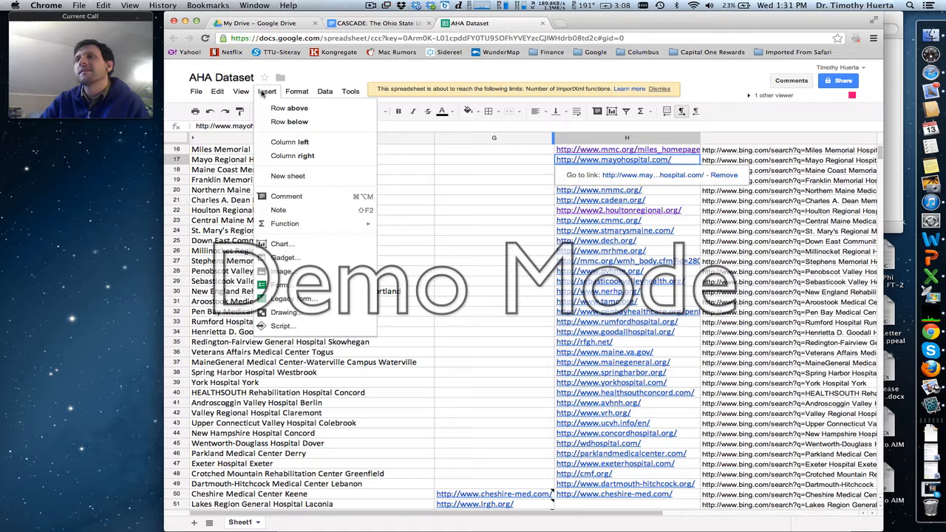
pyautogui.click(281, 198)
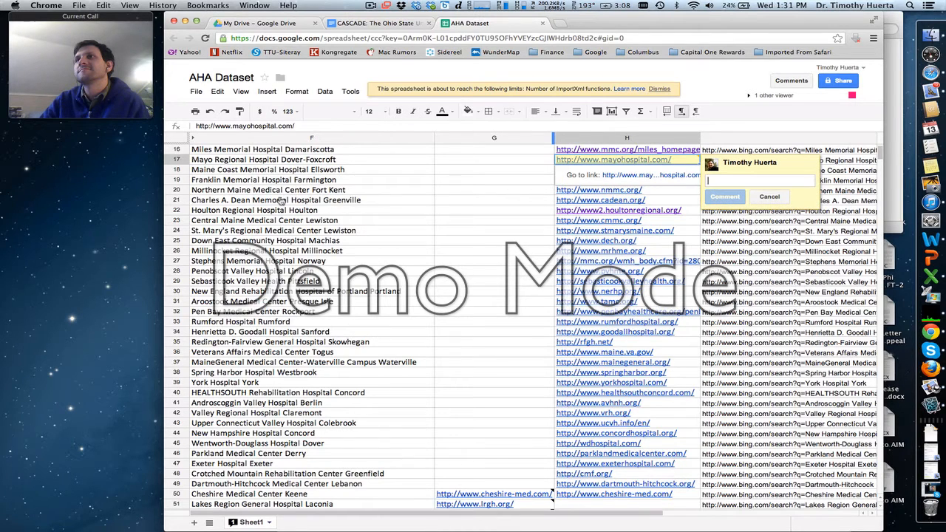
# - Add the comment "I couldn't find the right hospital" to the Best Guess cell of Calais Regional Hospital Calais
pyautogui.scroll(5, 280, 201)
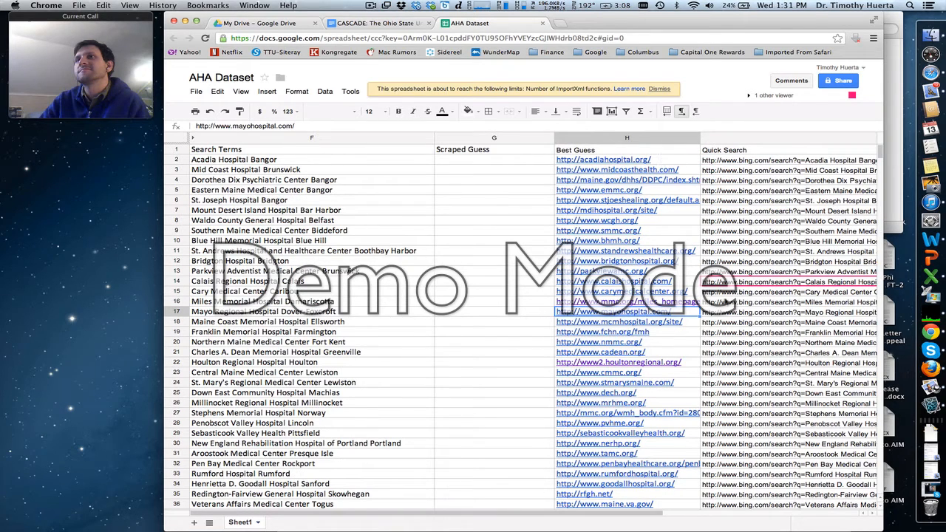
pyautogui.click(691, 284)
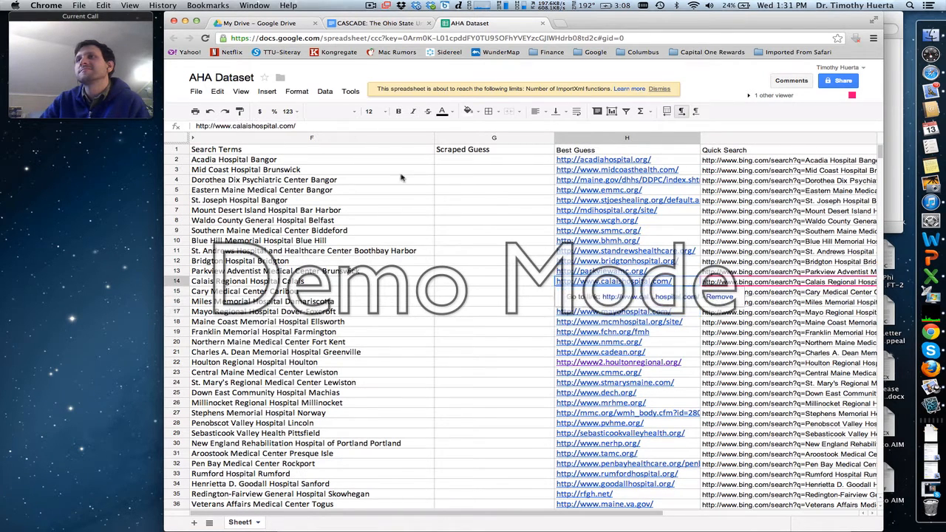
pyautogui.click(243, 92)
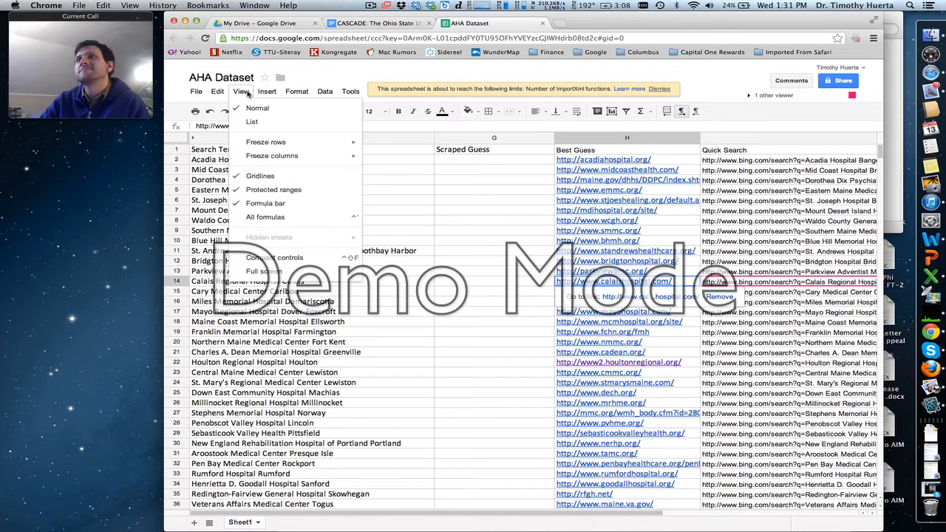
pyautogui.moveTo(272, 92)
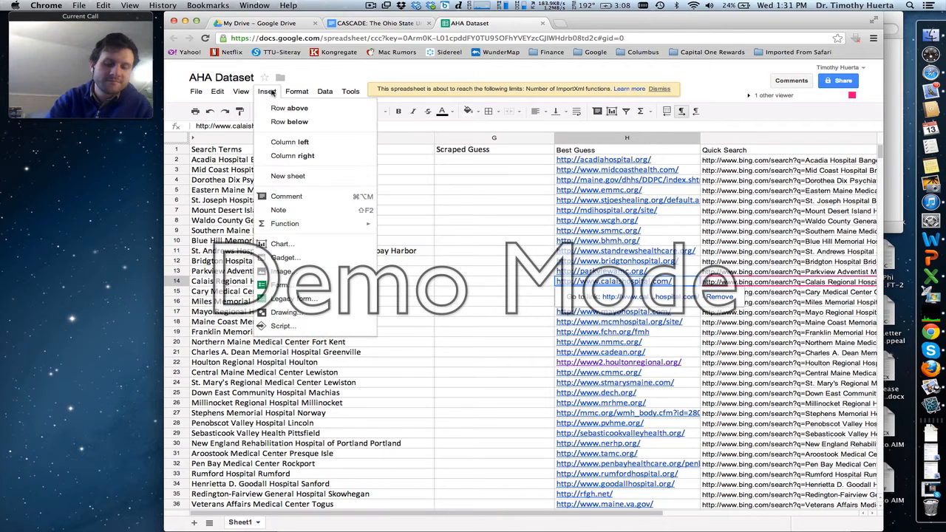
pyautogui.click(303, 197)
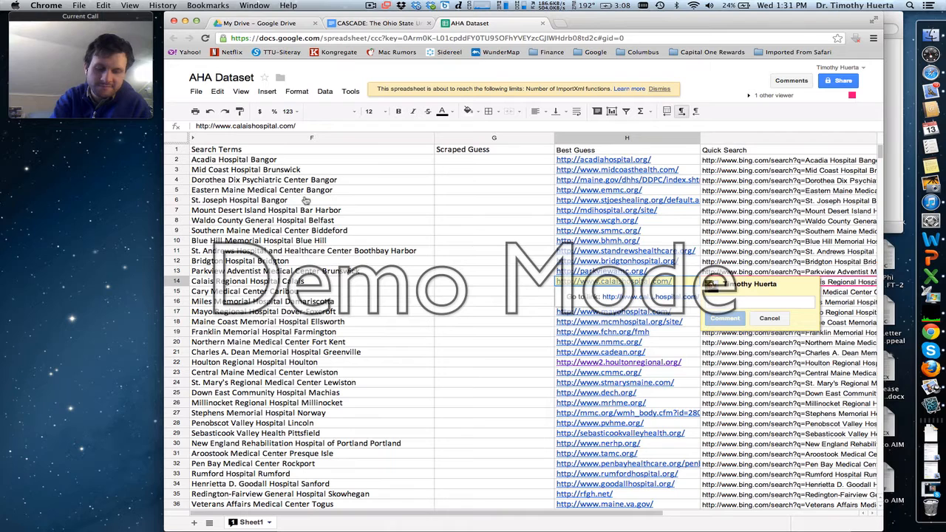
pyautogui.write('i')
pyautogui.press('BackSpace')
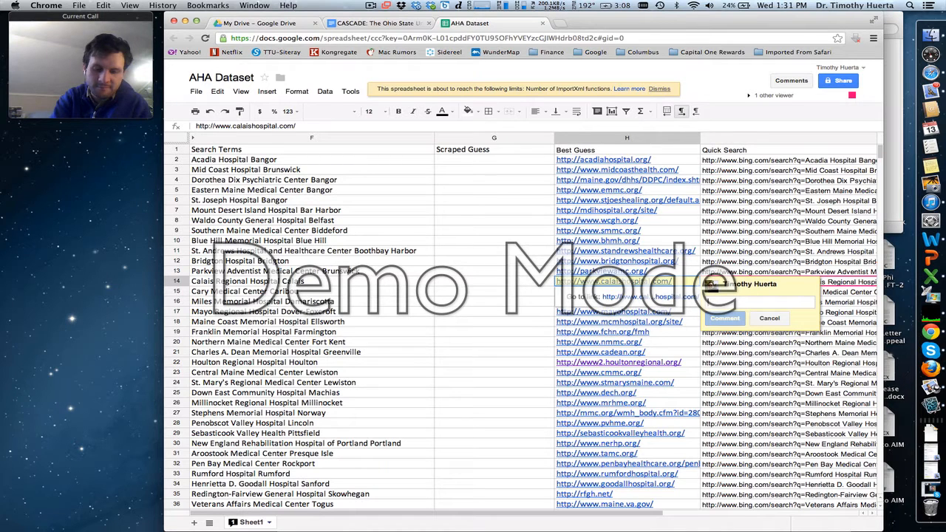
pyautogui.write('I couldn')
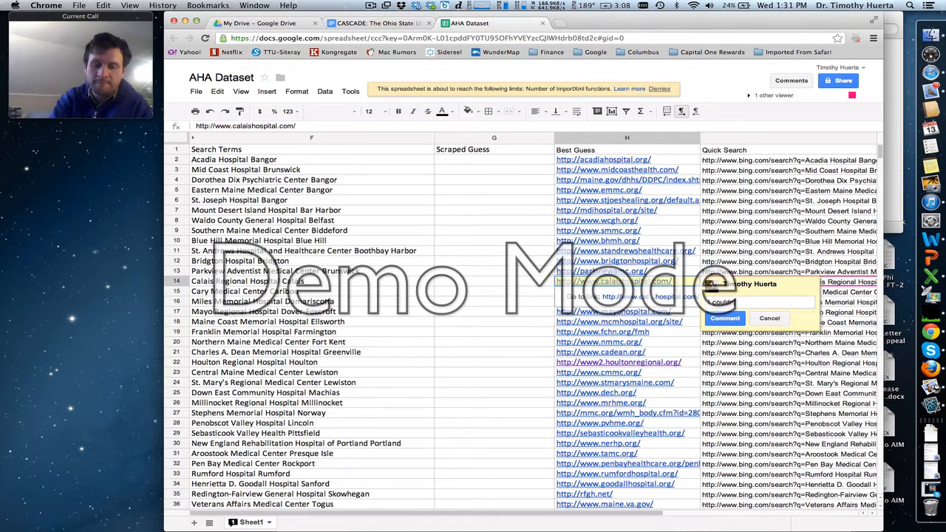
pyautogui.write("'tfin")
pyautogui.press('BackSpace')
pyautogui.press('BackSpace')
pyautogui.press('BackSpace')
pyautogui.press('BackSpace')
pyautogui.press('BackSpace')
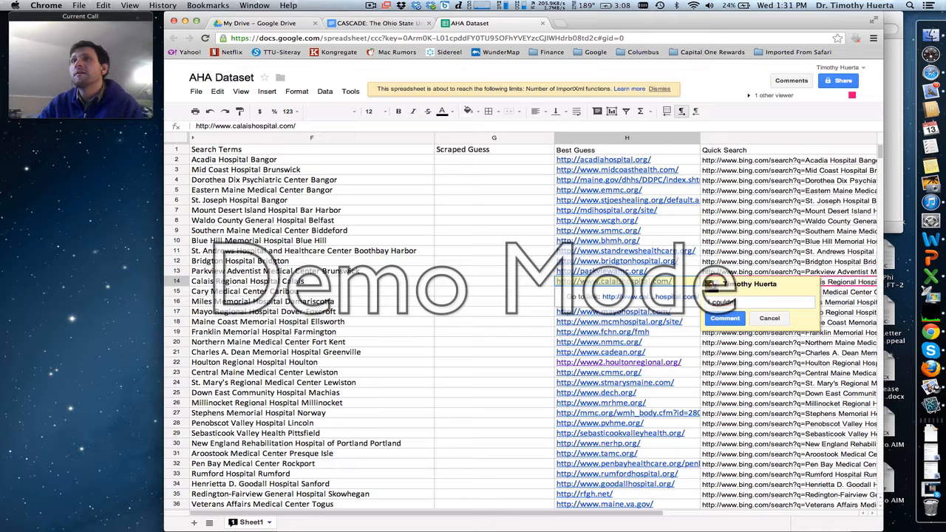
pyautogui.write('t find the righ')
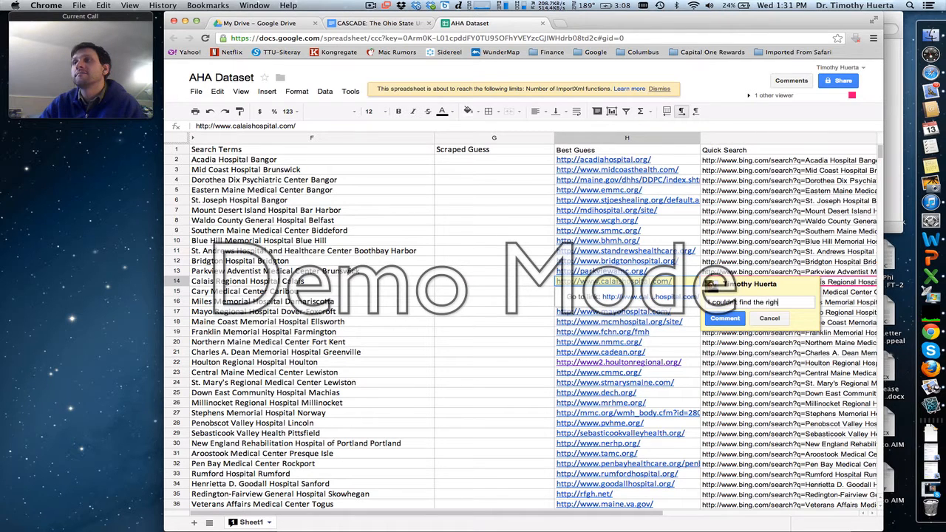
pyautogui.write('t hospital')
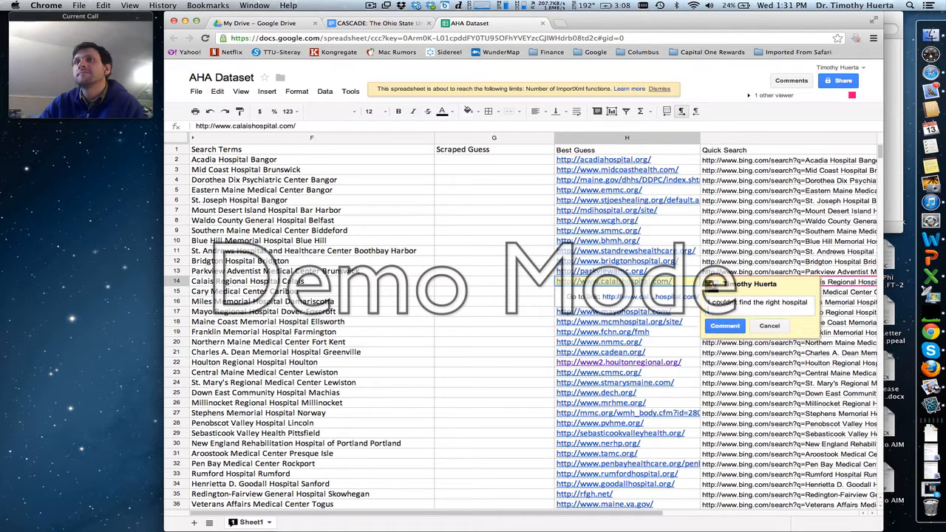
pyautogui.click(732, 329)
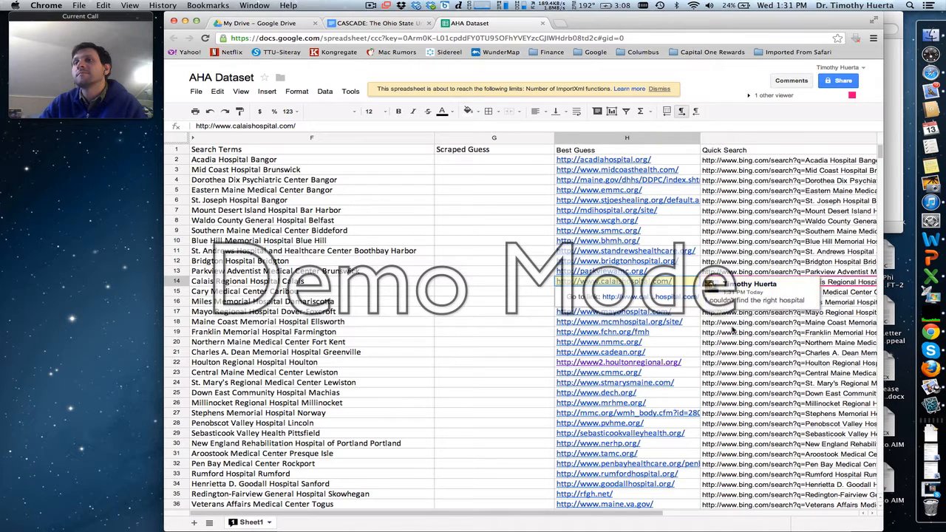
pyautogui.click(711, 344)
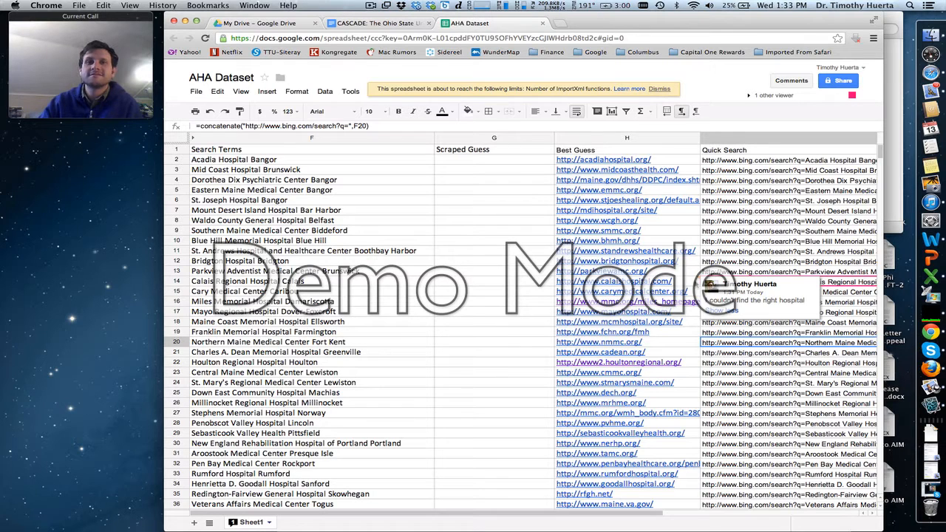
# - Switch to Skype, end the ongoing video call, and return to the AHA Dataset spreadsheet
pyautogui.click(931, 352)
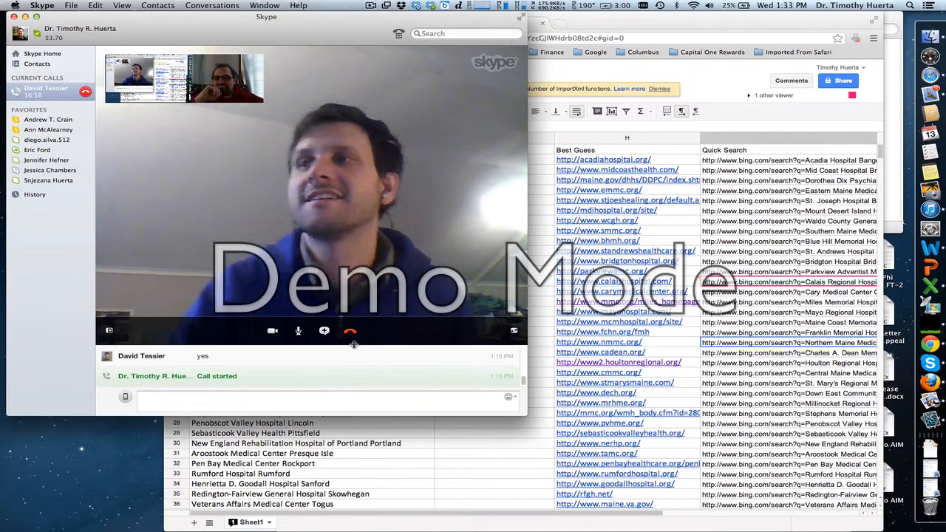
pyautogui.click(352, 333)
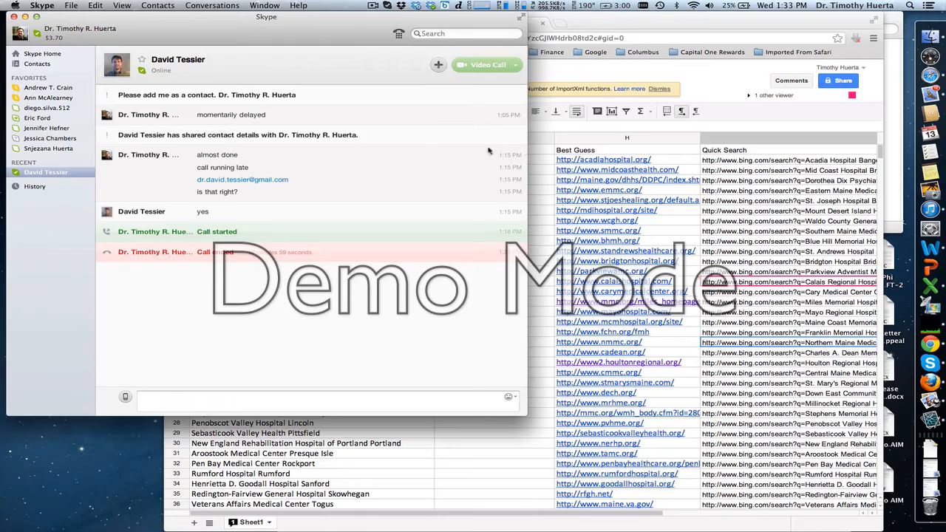
pyautogui.click(659, 22)
pyautogui.scroll(-20, 576, 281)
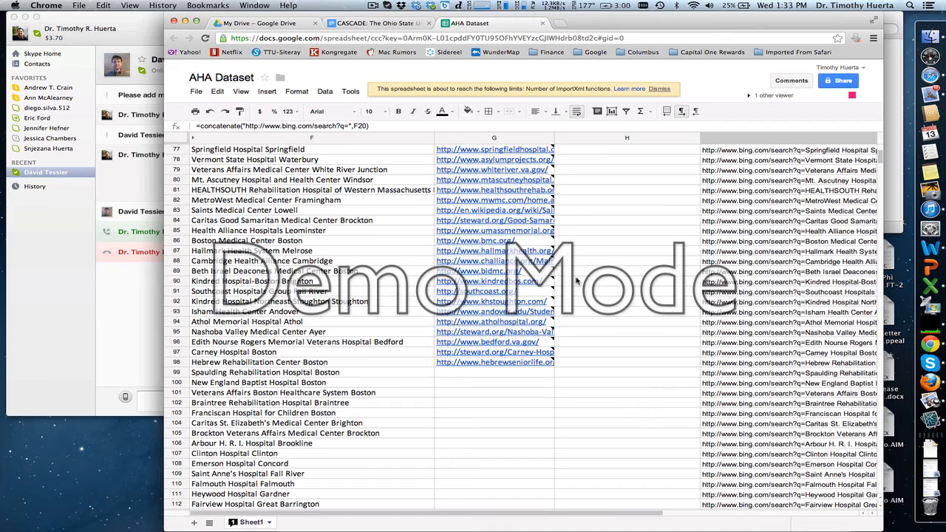
# - Start a new Skype video call with the same contact, then bring the spreadsheet window forward and shift it right
pyautogui.click(127, 320)
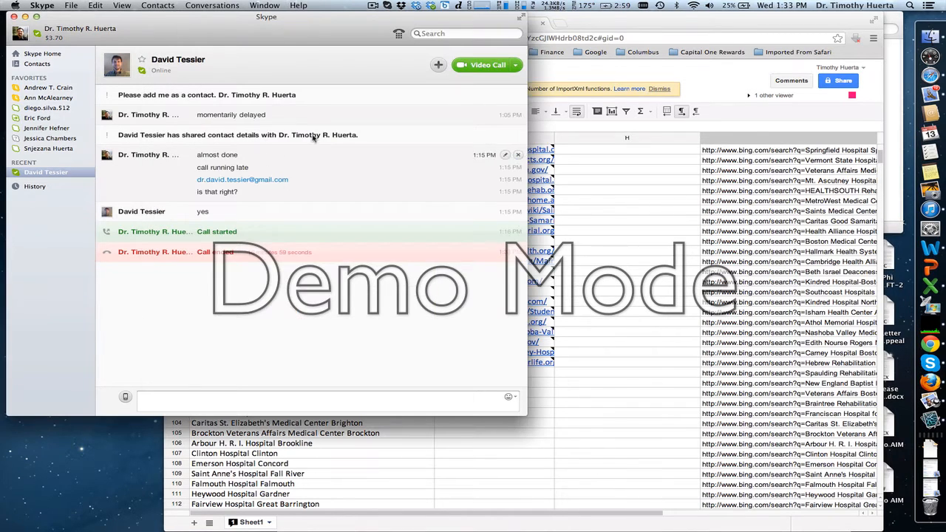
pyautogui.click(485, 64)
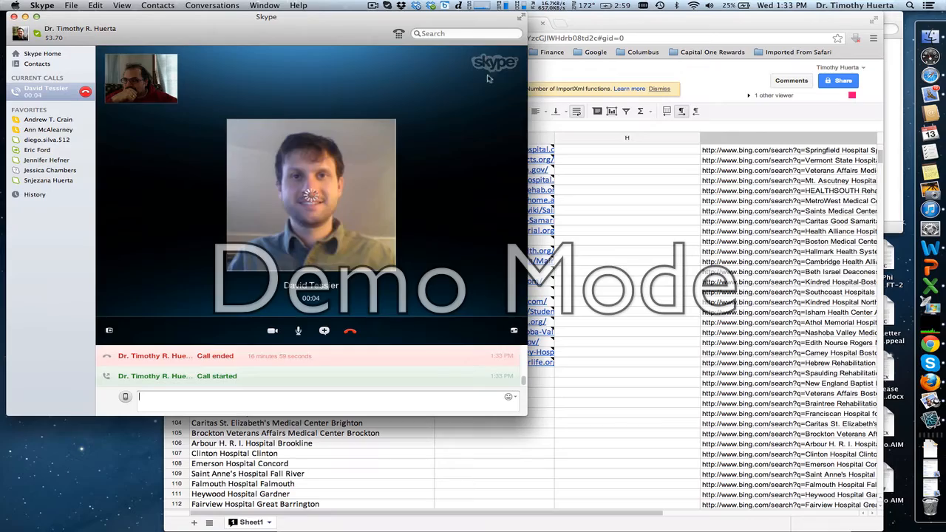
pyautogui.click(656, 24)
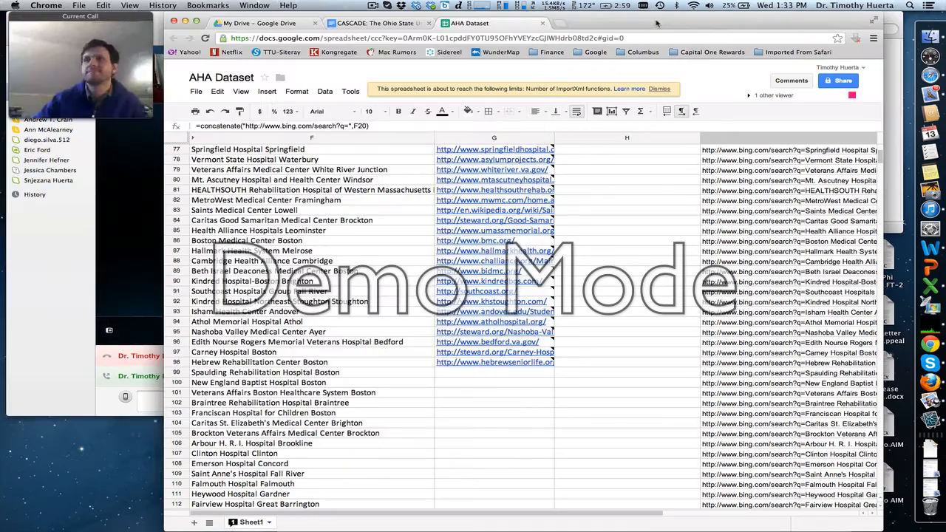
pyautogui.moveTo(656, 24); pyautogui.dragTo(706, 5)
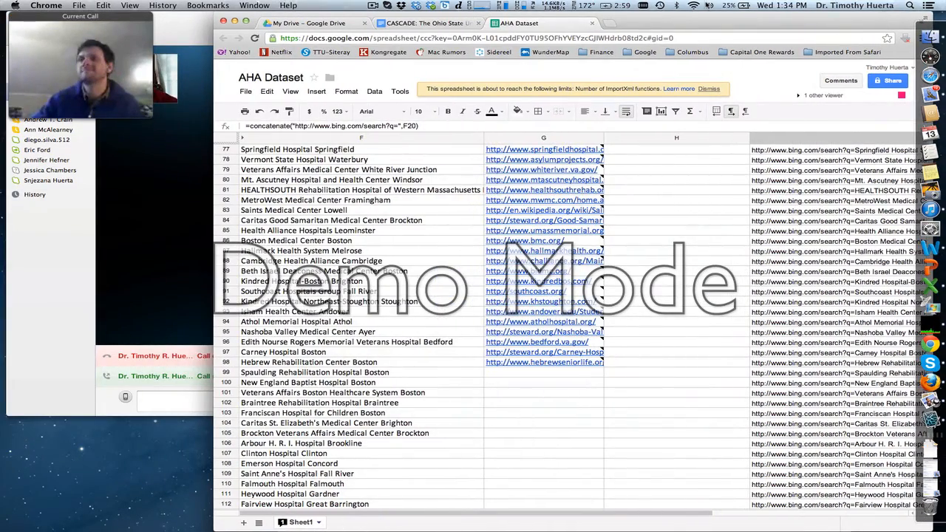
# - Clear the Scraped Guess formulas from Lakes Region General Hospital Laconia through Hebrew Rehabilitation Center Boston, and dismiss the ImportXml limit notice
pyautogui.scroll(15, 743, 329)
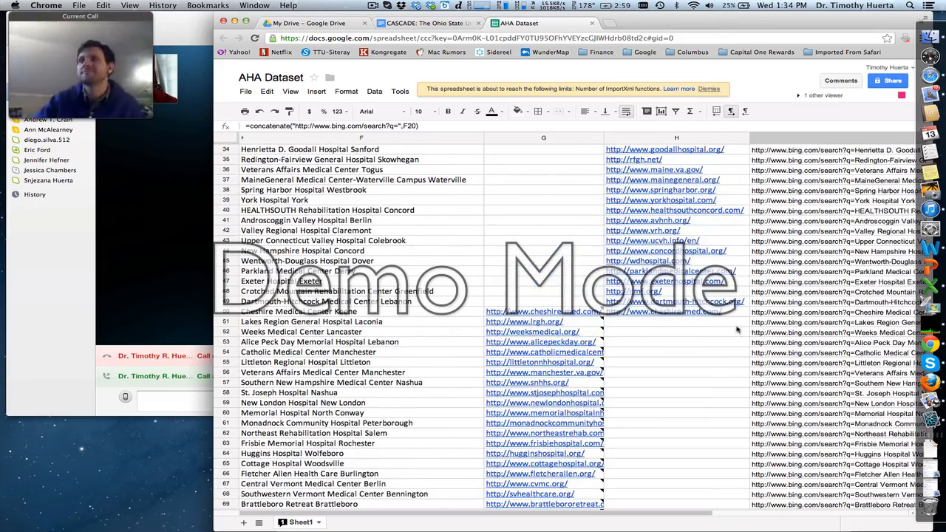
pyautogui.click(614, 323)
pyautogui.press('Down')
pyautogui.press('Left')
pyautogui.press('Up')
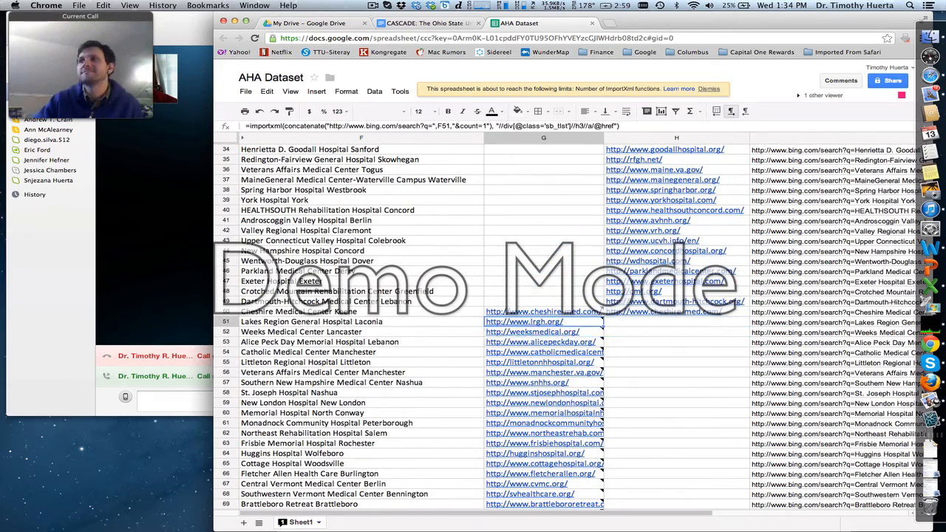
pyautogui.press('super+shift+Down')
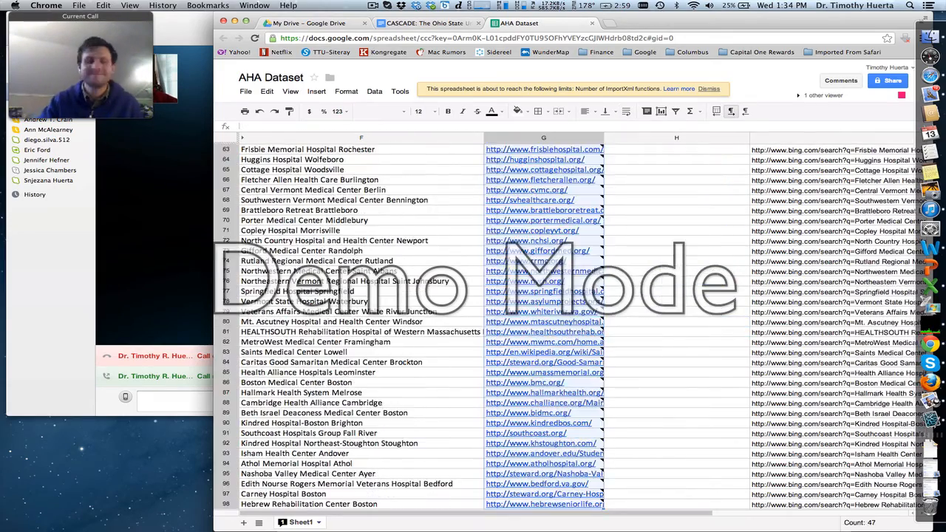
pyautogui.press('Delete')
pyautogui.press('Up')
pyautogui.press('Up')
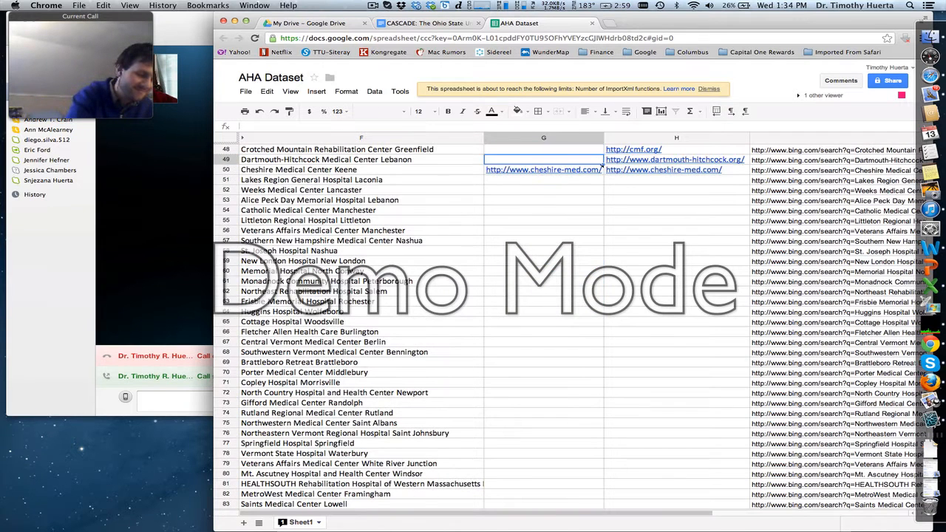
pyautogui.click(601, 168)
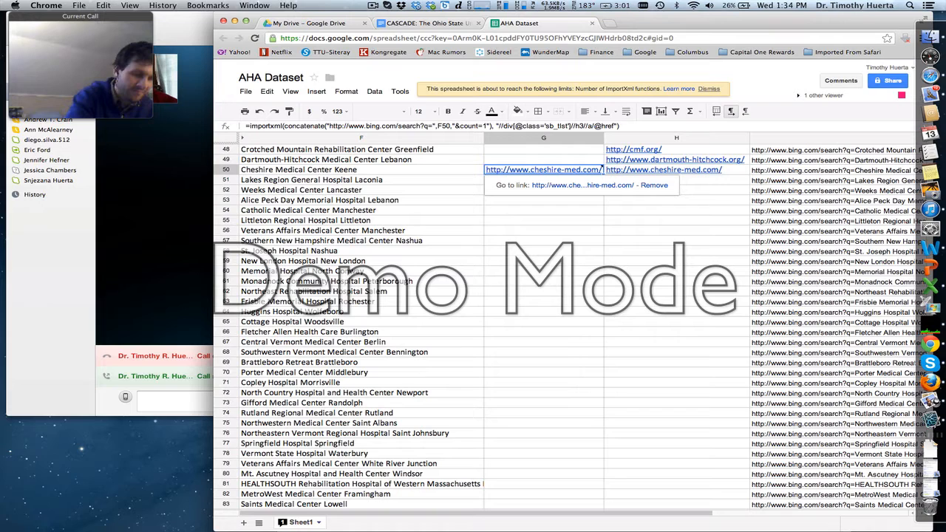
pyautogui.click(710, 89)
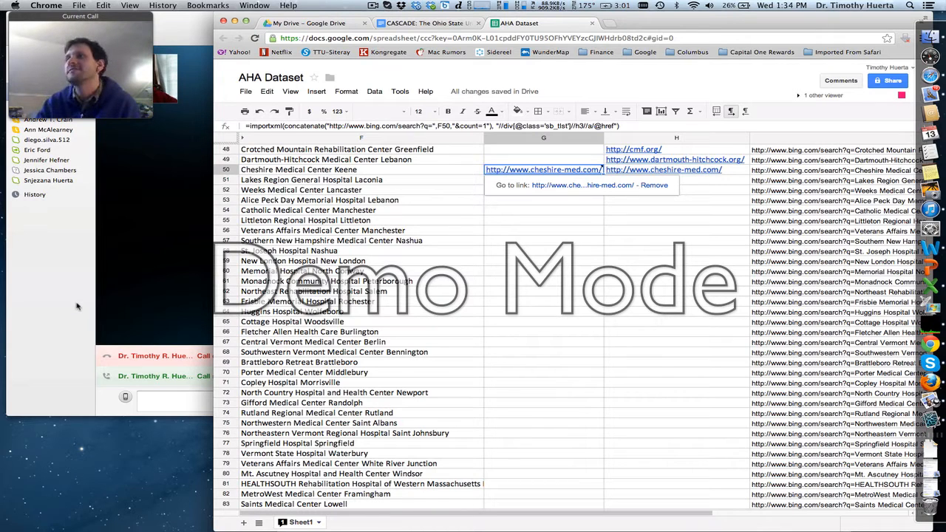
# - Bring the Skype call window to the front and make it narrower and slightly taller
pyautogui.click(71, 244)
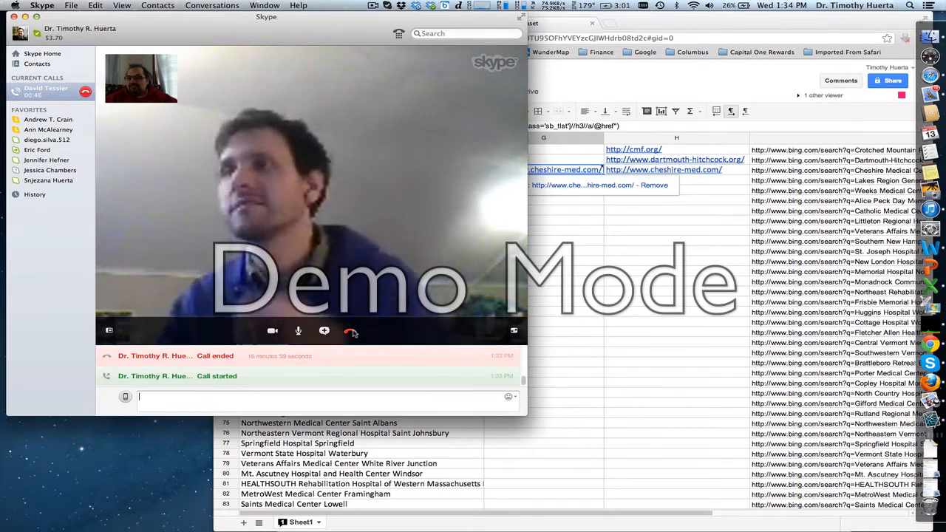
pyautogui.moveTo(524, 414); pyautogui.dragTo(353, 431)
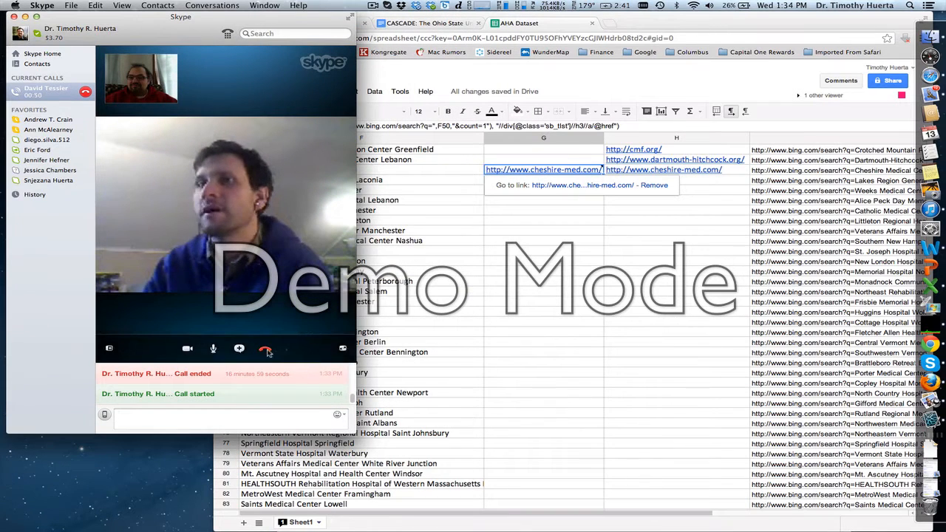
# - End the Skype call and send the contact the chat message "I'm here if you need me"
pyautogui.click(265, 350)
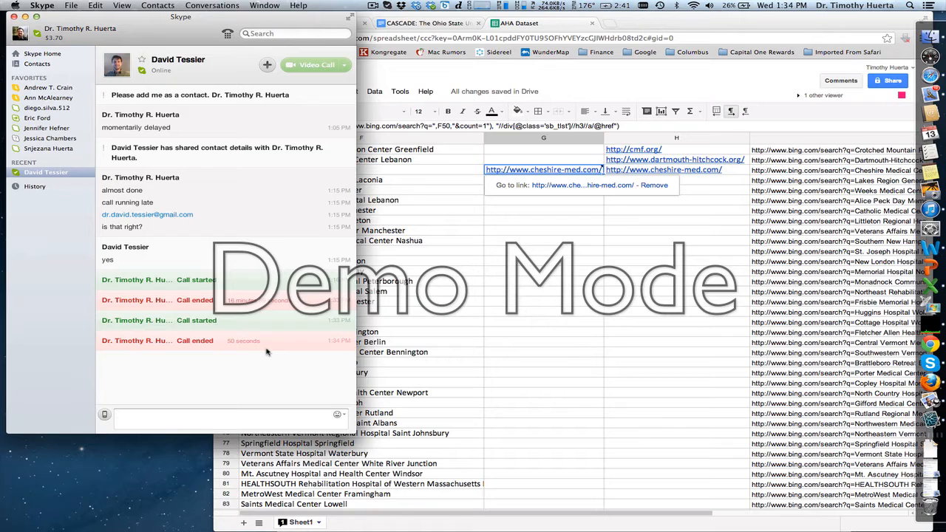
pyautogui.write("I'm he")
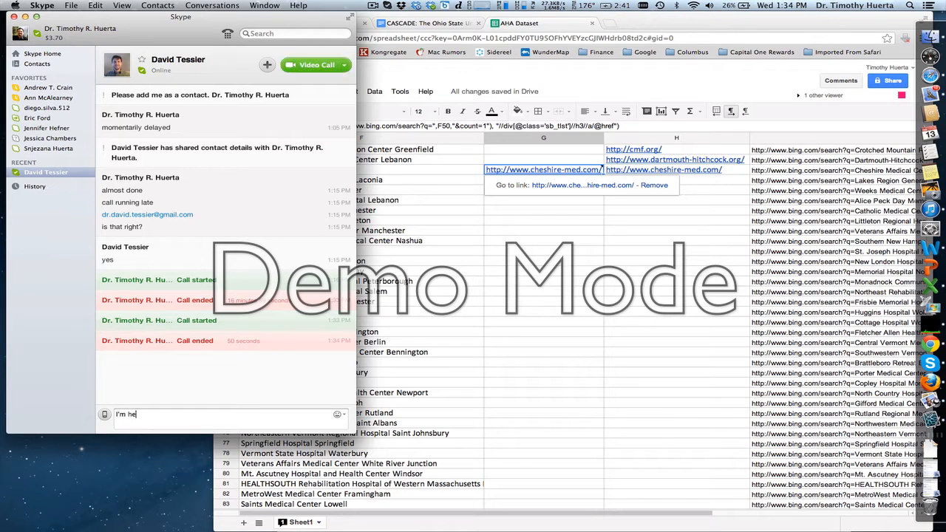
pyautogui.write('re if you need me')
pyautogui.press('Return')
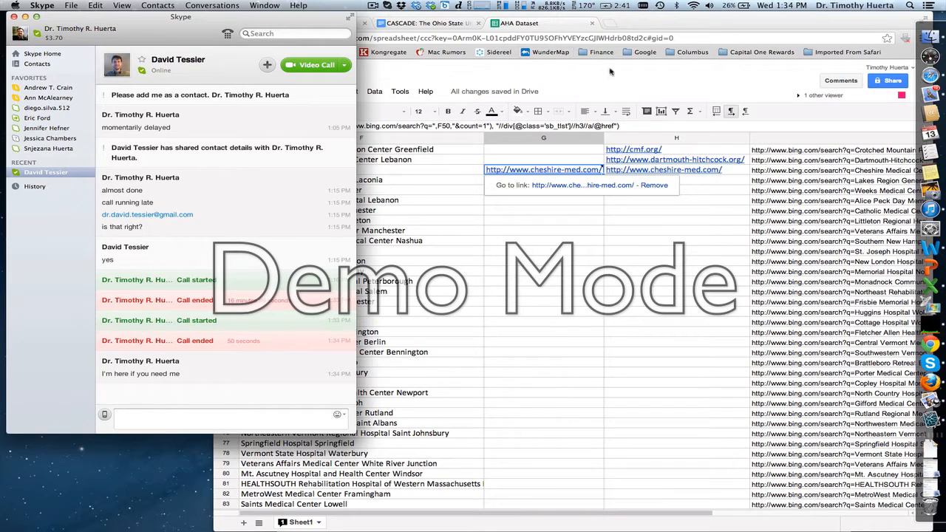
# - Narrow the AHA Dataset browser window from its left edge so it sits beside the Skype window without overlapping
pyautogui.click(214, 524)
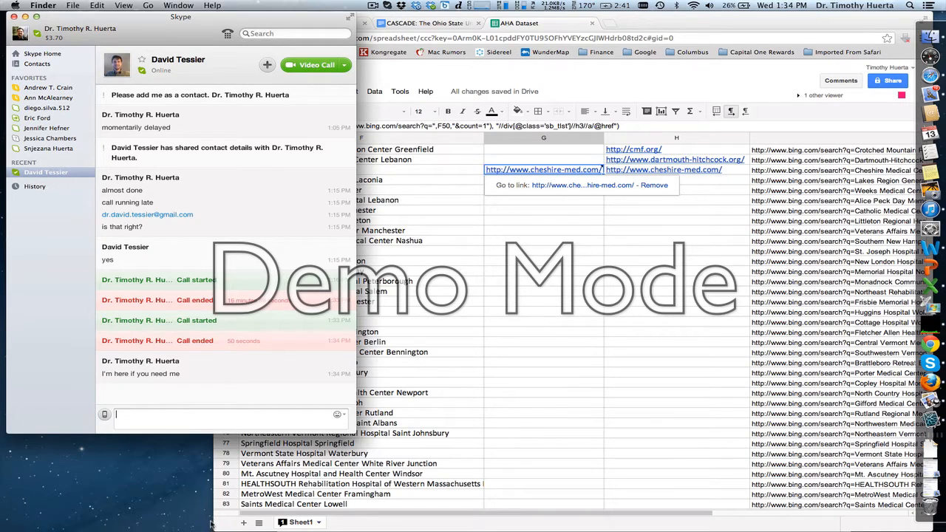
pyautogui.moveTo(214, 524); pyautogui.dragTo(364, 487)
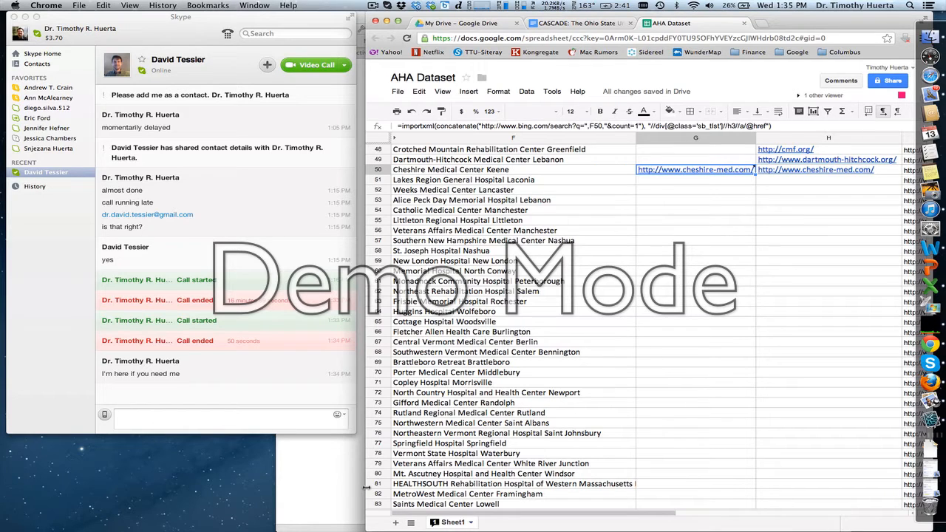
pyautogui.click(278, 483)
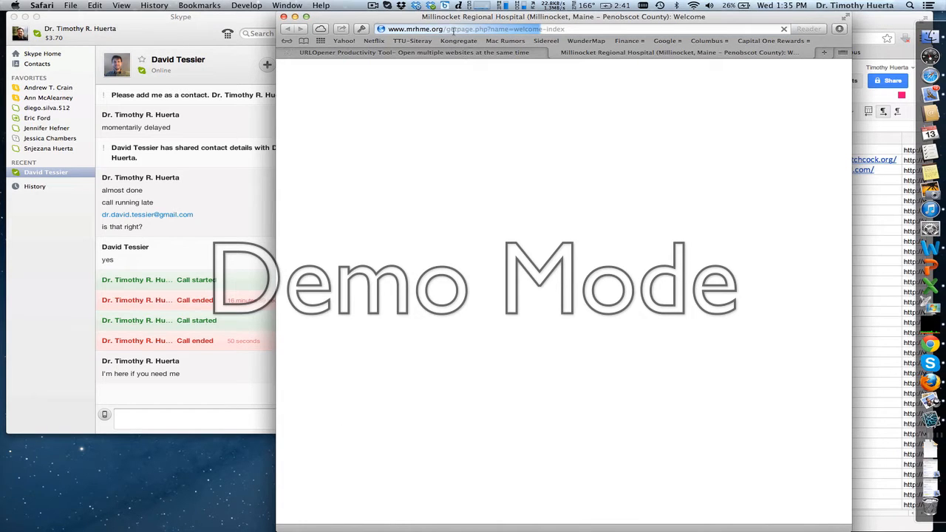
pyautogui.click(442, 29)
pyautogui.click(441, 28)
pyautogui.moveTo(442, 29); pyautogui.dragTo(459, 56)
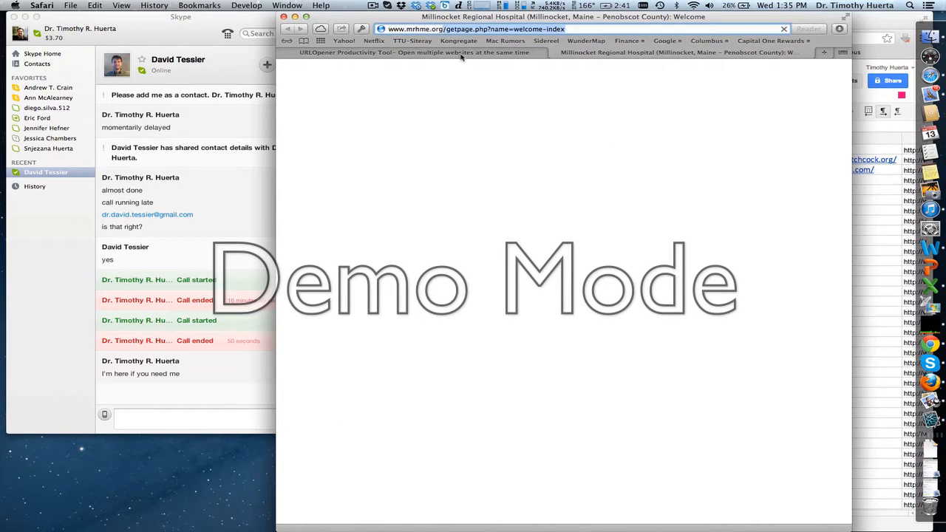
pyautogui.press('BackSpace')
pyautogui.press('Return')
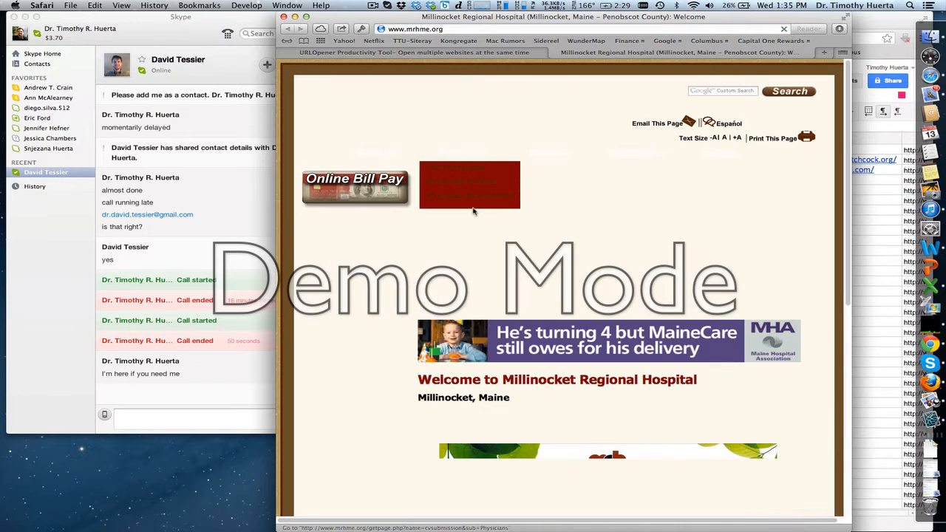
pyautogui.press('super+w')
pyautogui.press('super+w')
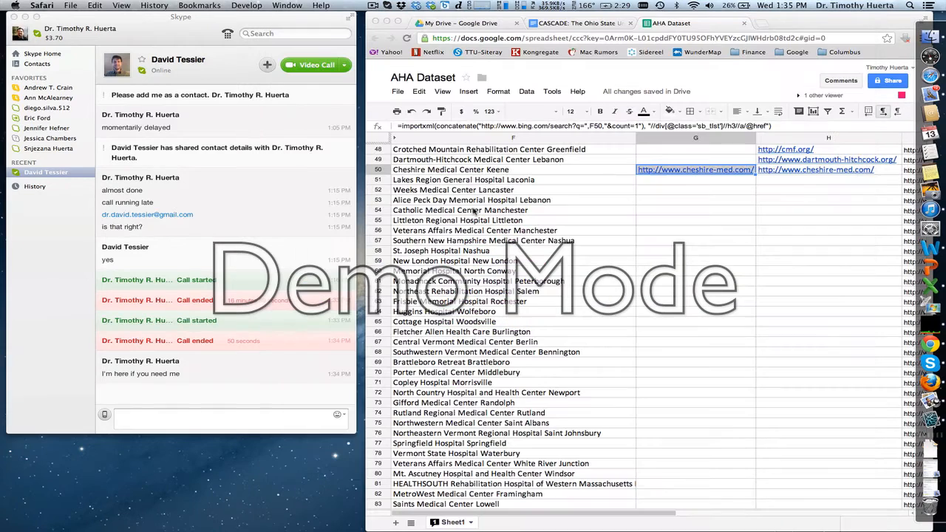